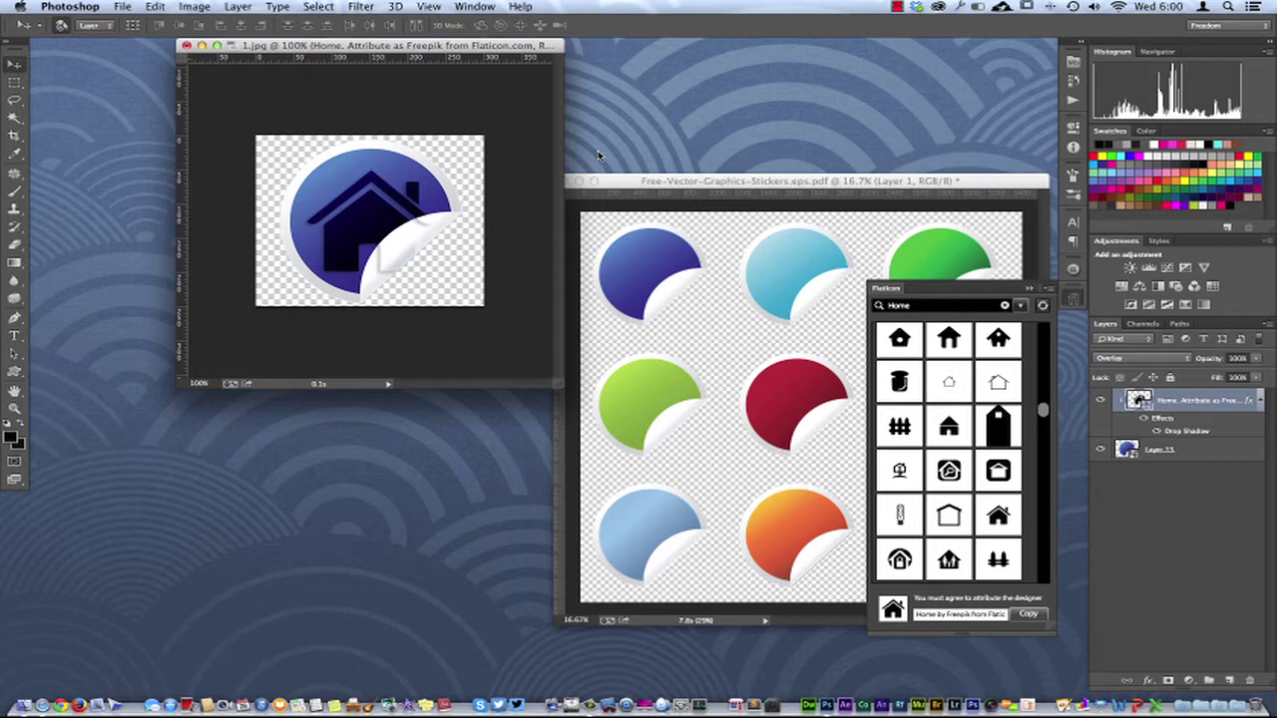
- Arrange the 1.jpg and Stickers.eps windows side by side, then move to the browser desktop
drag(513, 47, 470, 94)
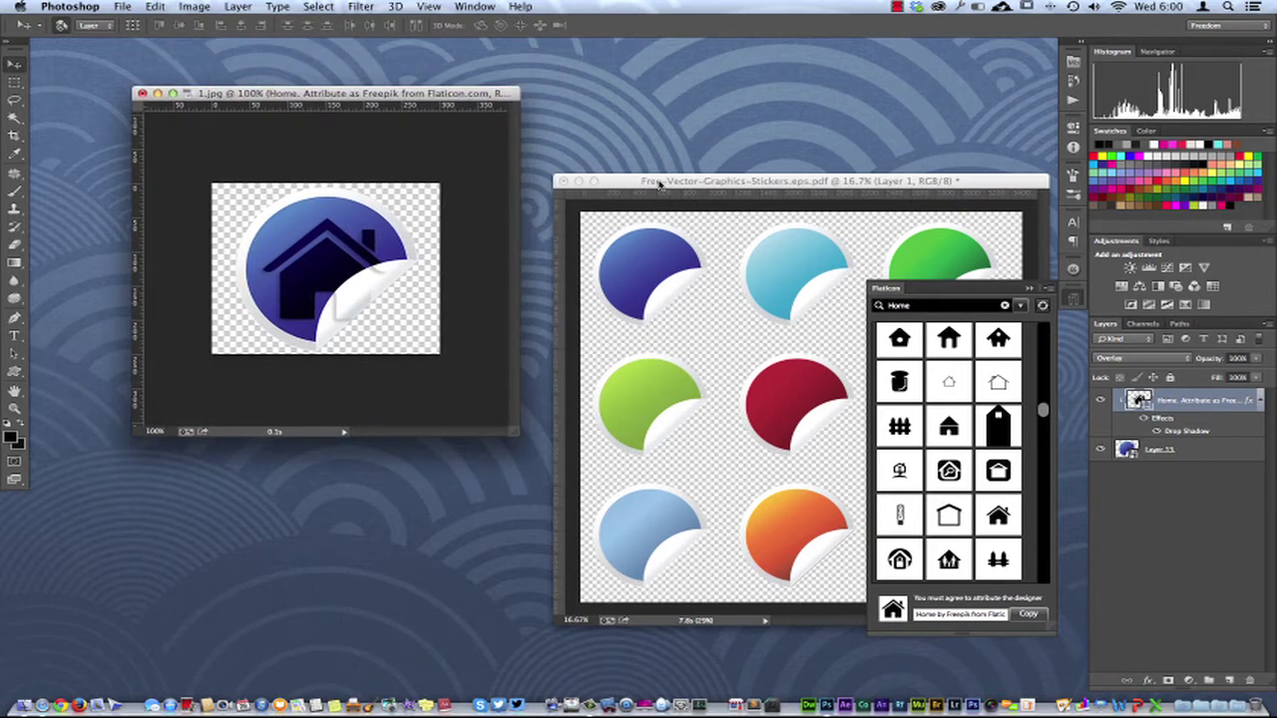
drag(640, 184, 630, 179)
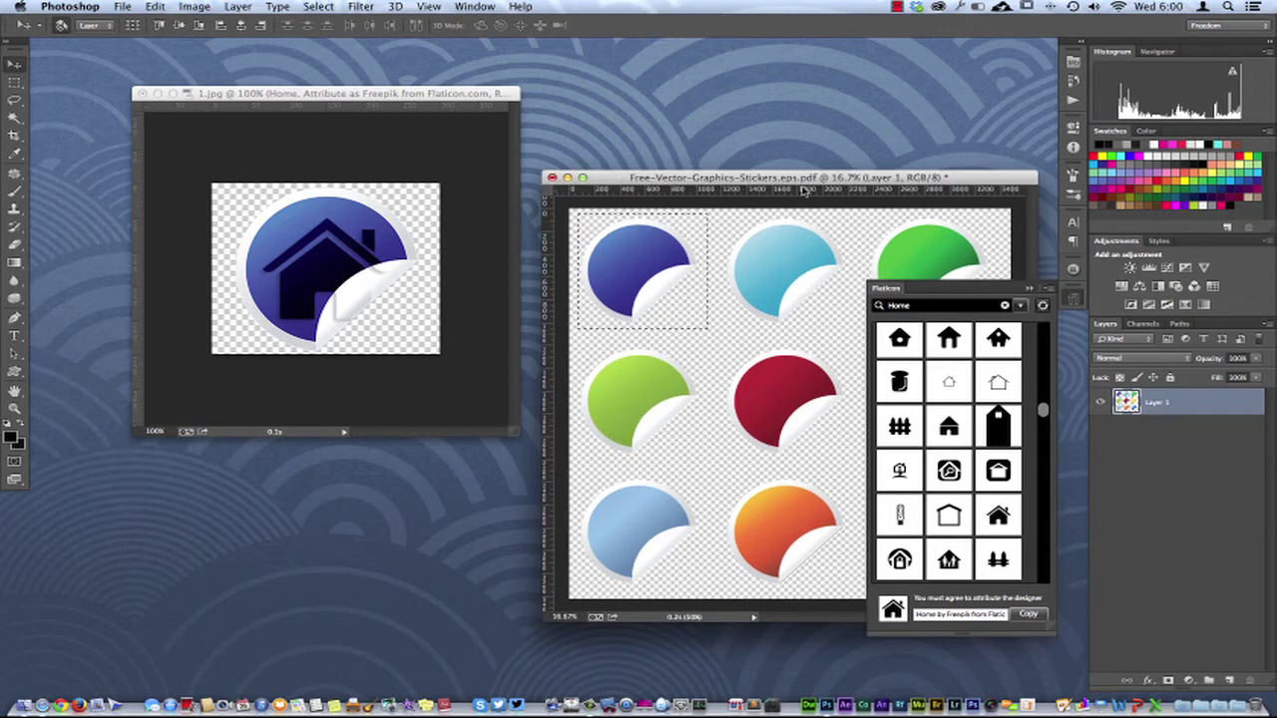
drag(781, 179, 566, 186)
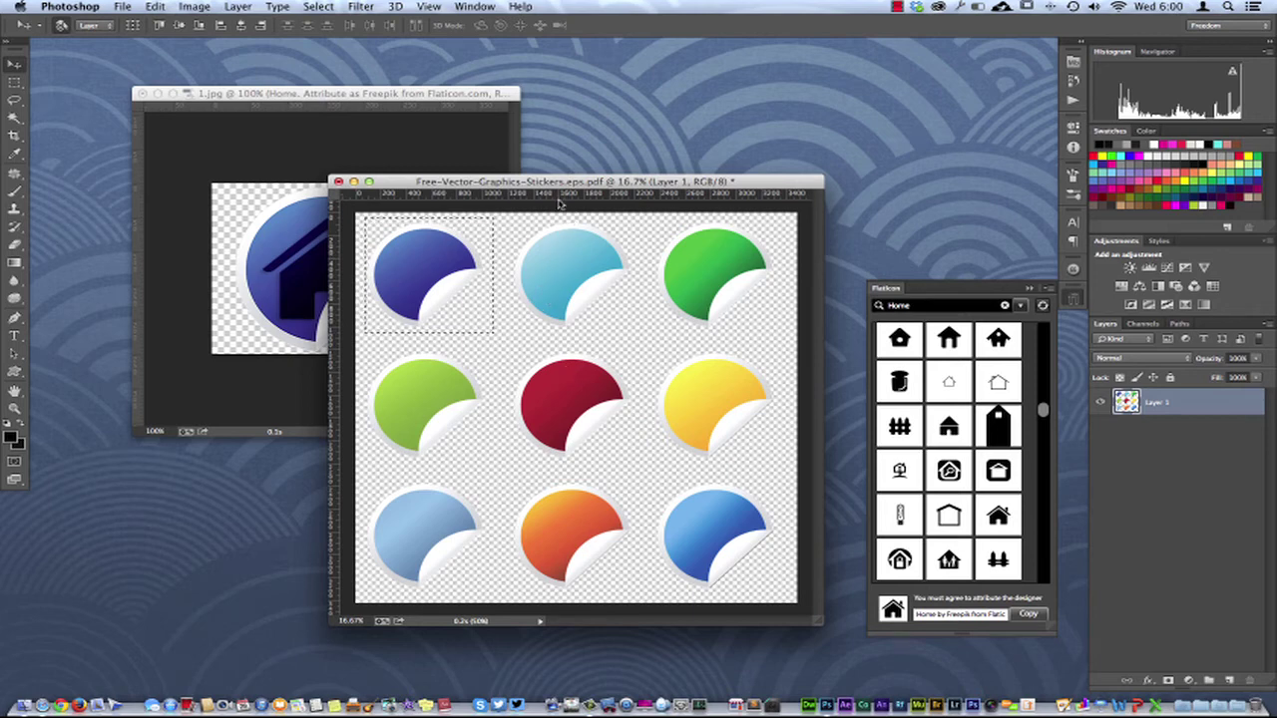
drag(539, 184, 698, 178)
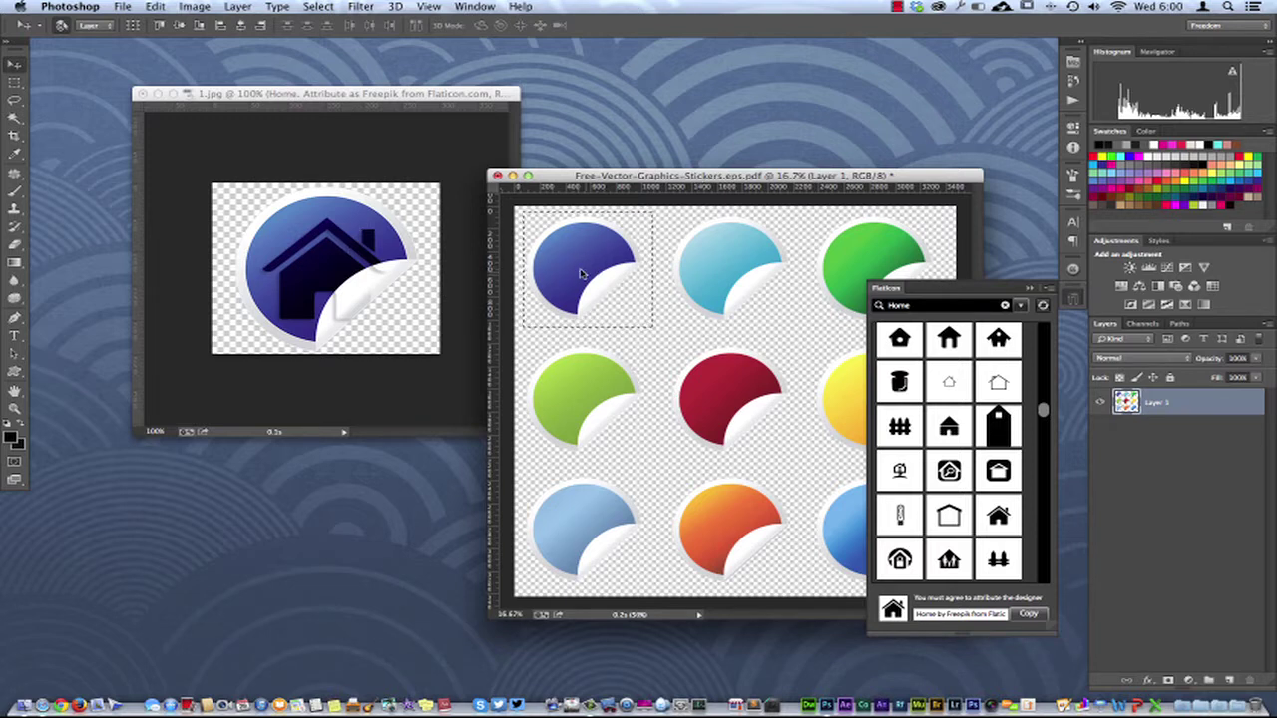
key(ctrl+Left)
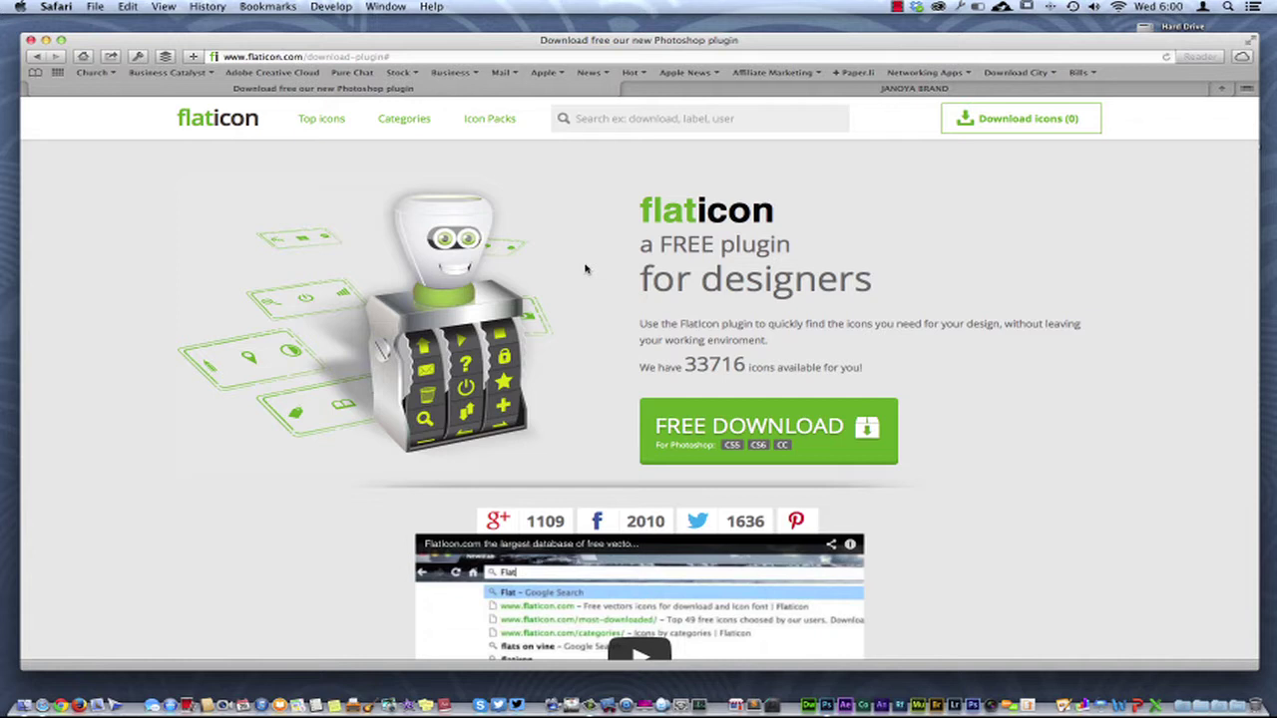
scroll(585, 267, down, 5)
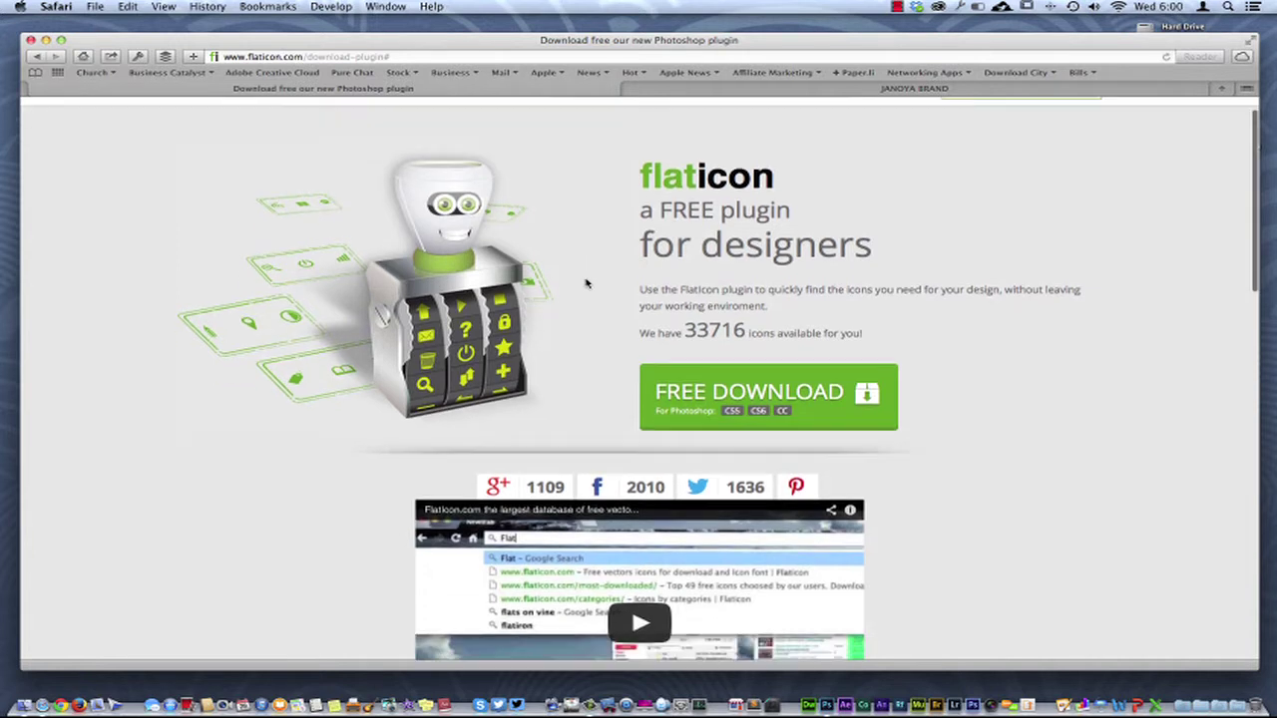
scroll(595, 478, down, 4)
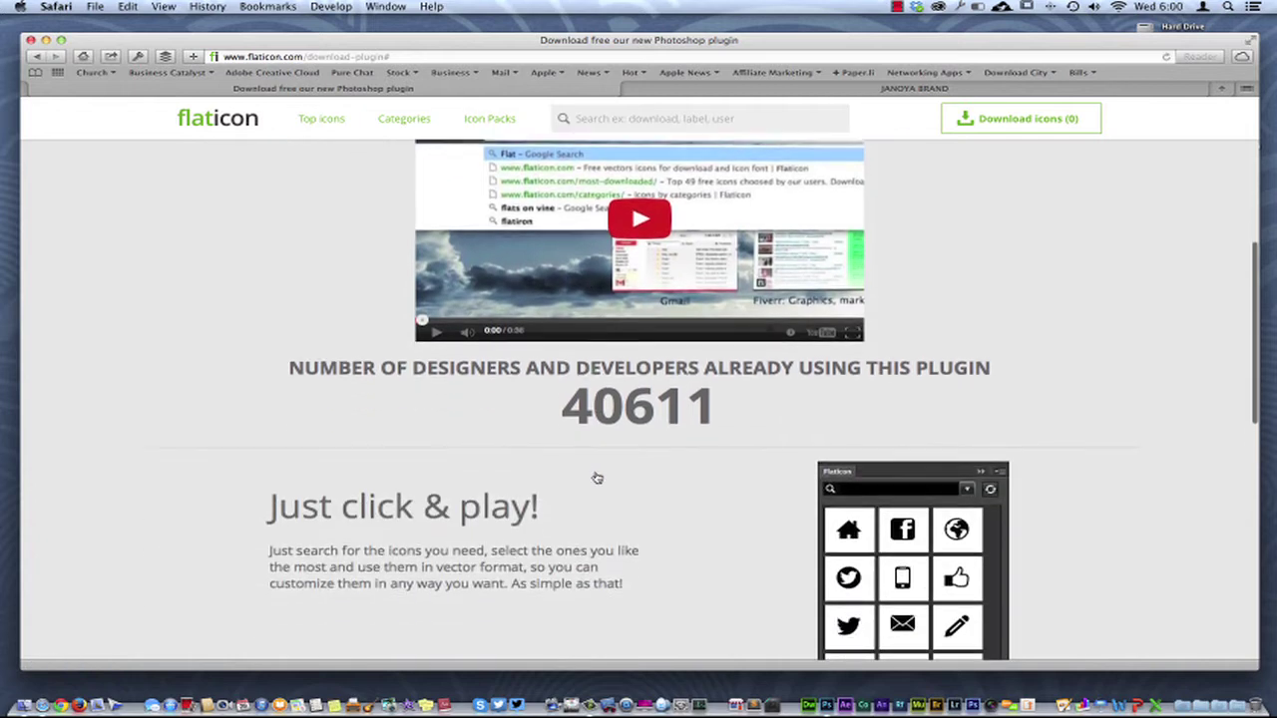
scroll(595, 477, up, 9)
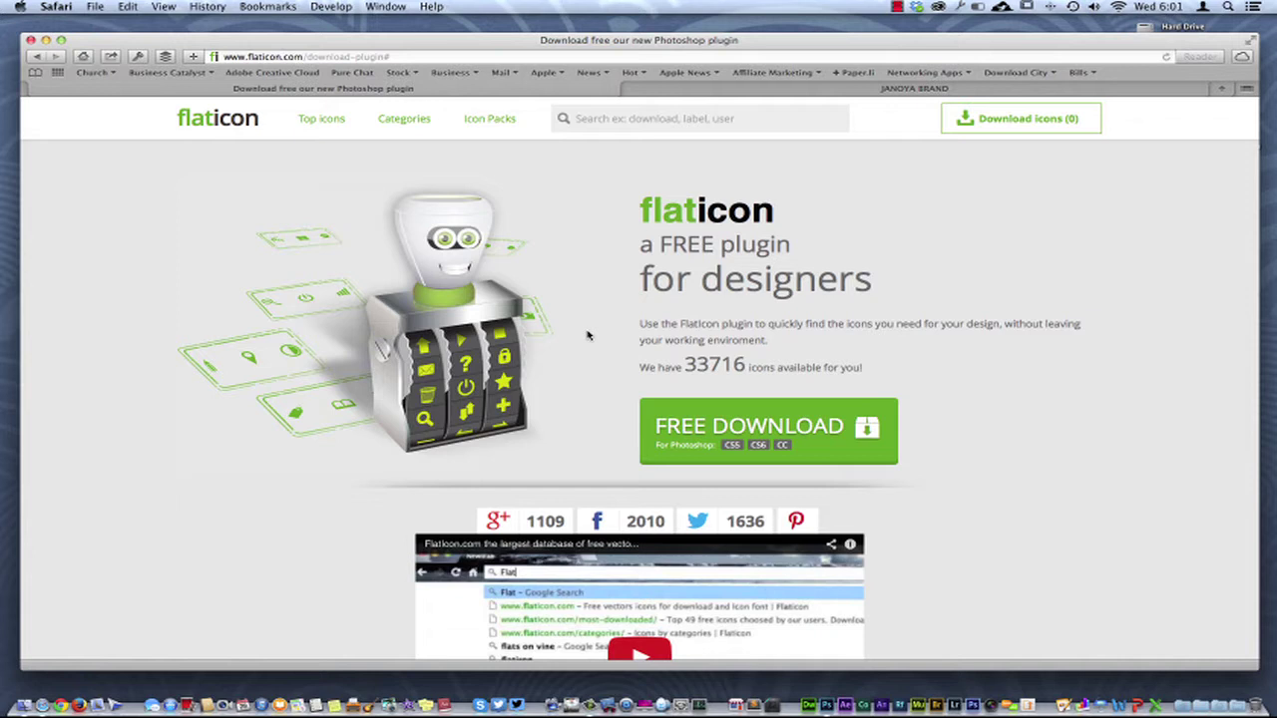
- Open Flaticon's list of most popular icons
click(330, 122)
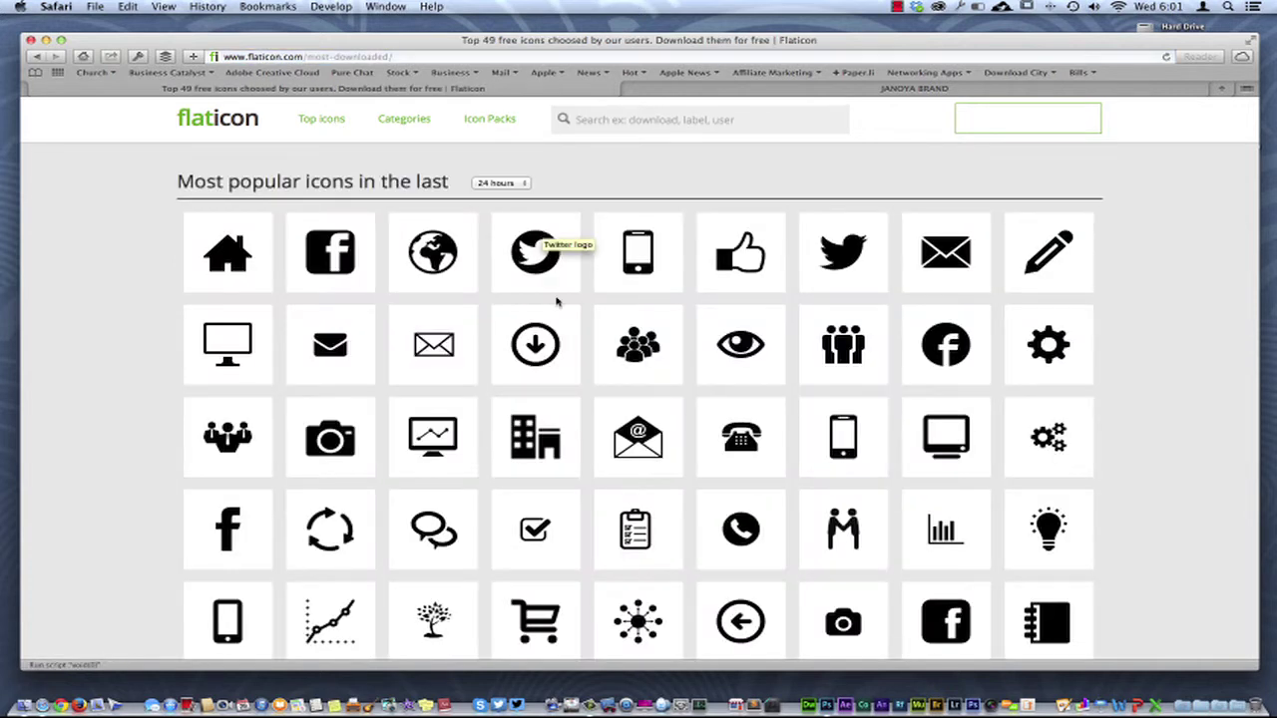
mouse_move(653, 285)
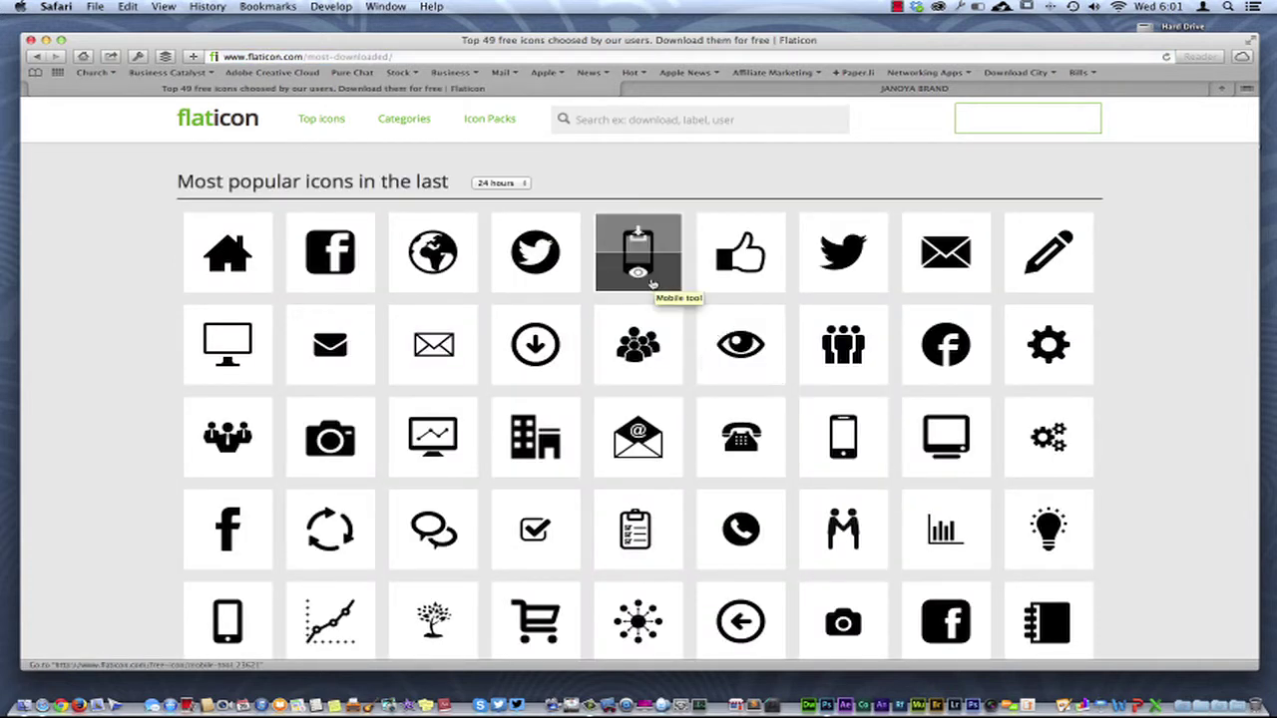
scroll(638, 284, down, 5)
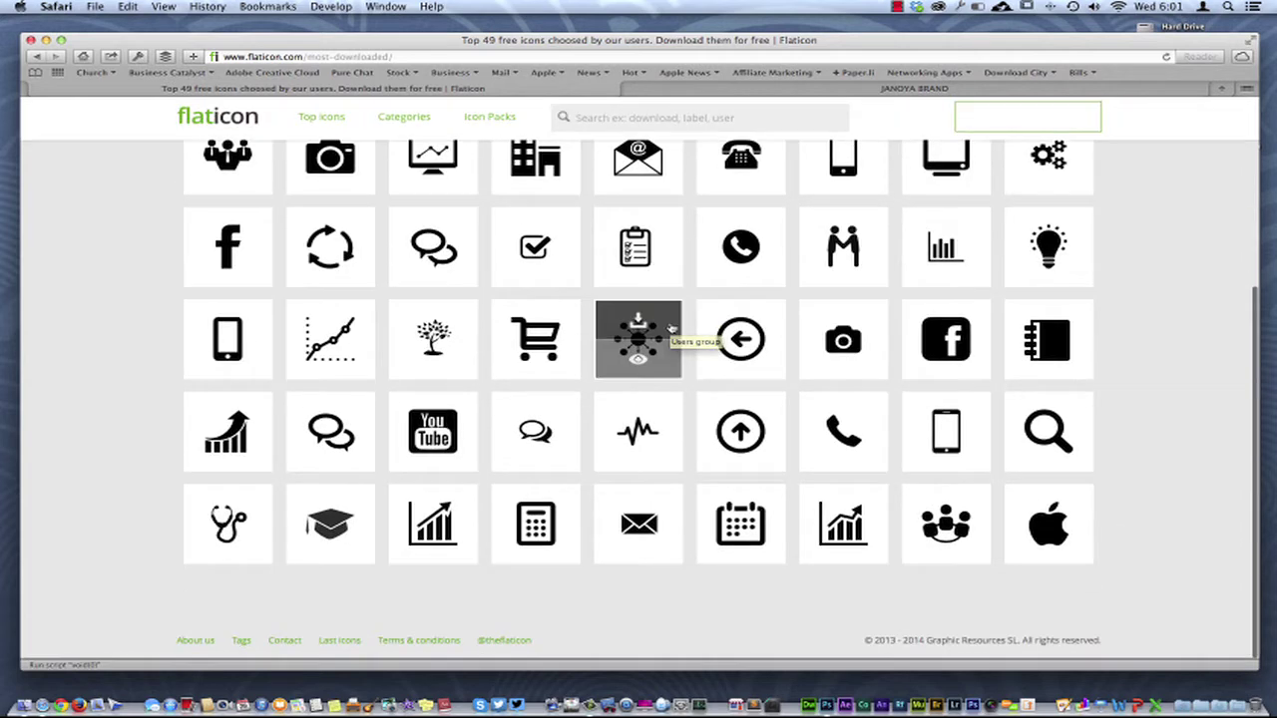
scroll(658, 329, up, 3)
scroll(670, 327, up, 3)
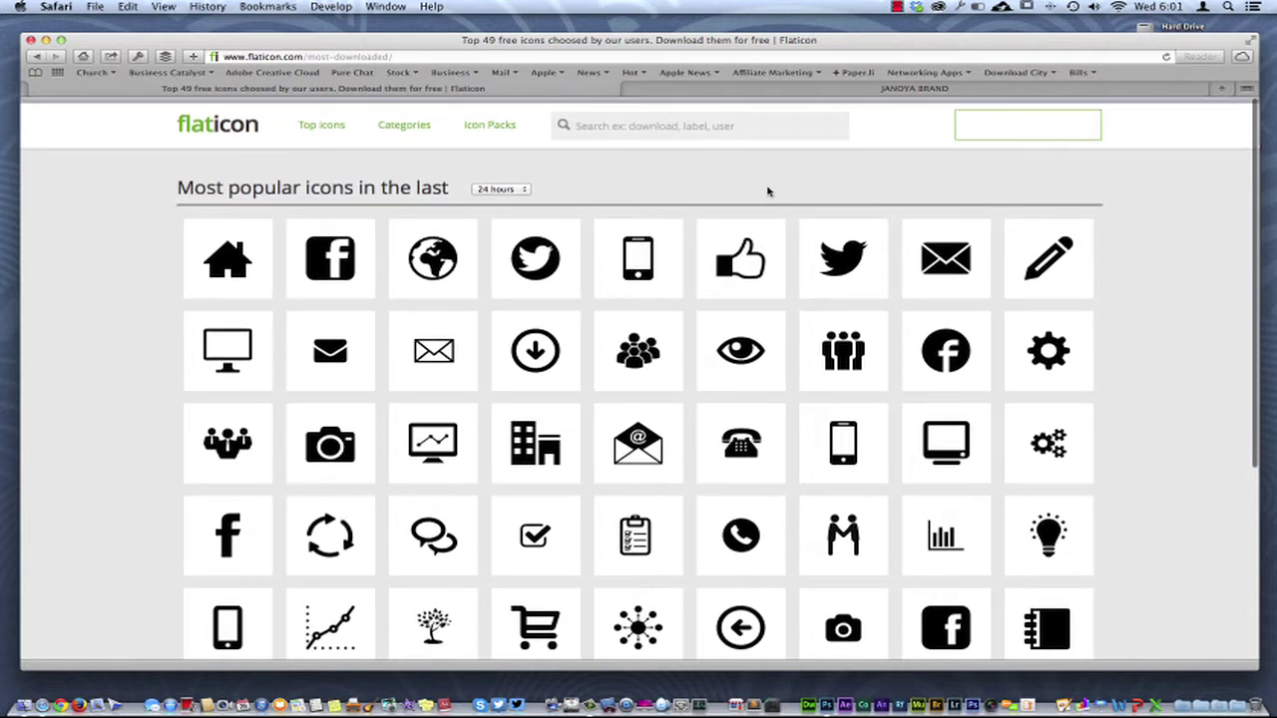
- Reload the popular icons list and open the Facebook square logo icon page
click(1166, 56)
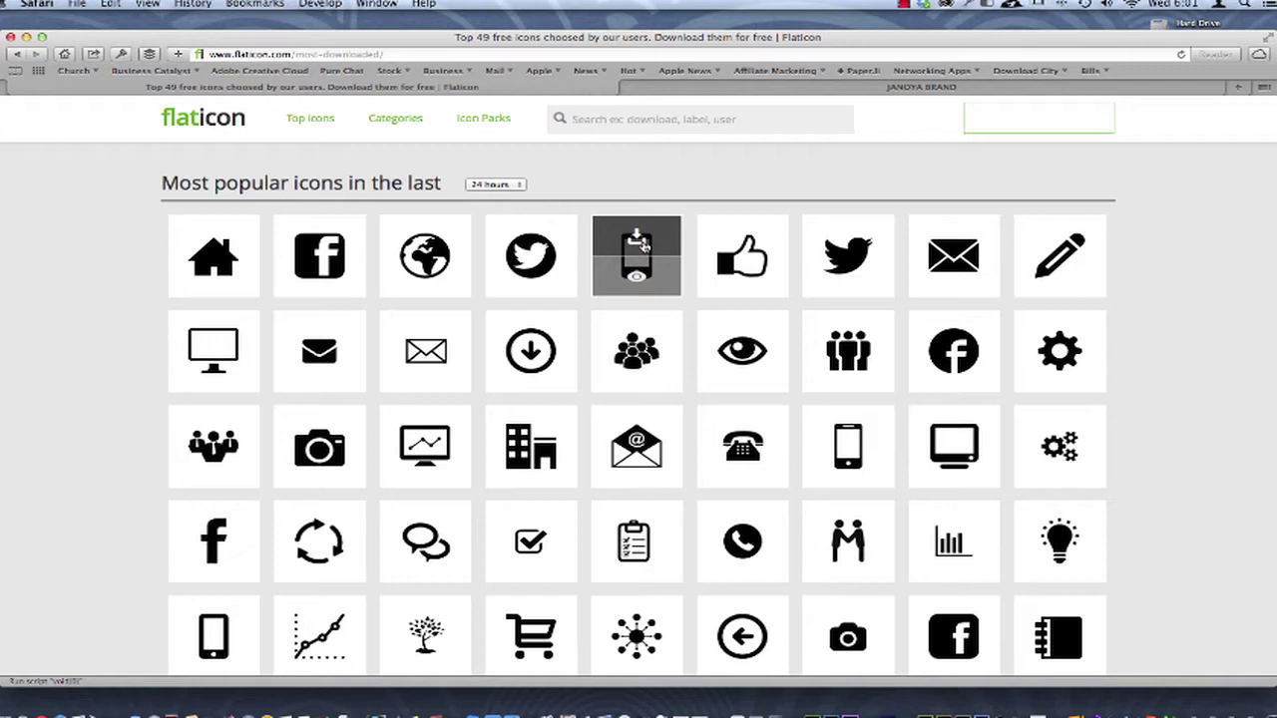
scroll(630, 419, down, 3)
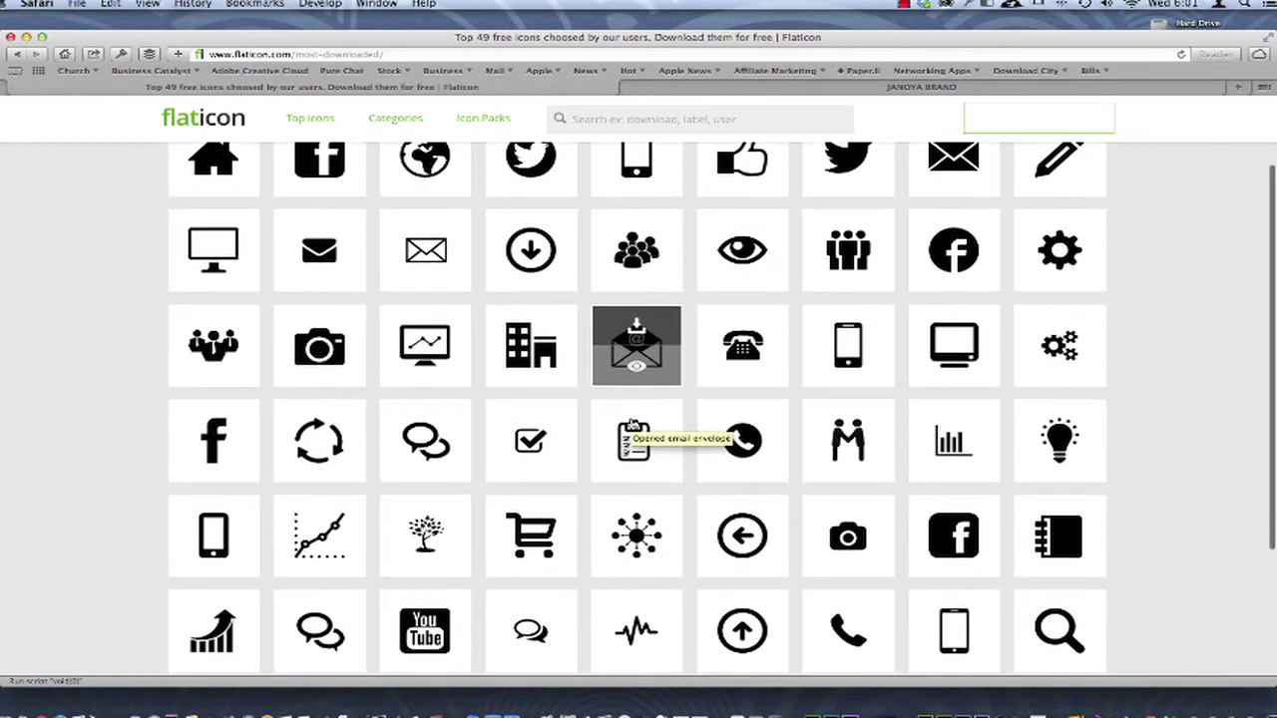
scroll(379, 399, down, 3)
scroll(364, 359, up, 5)
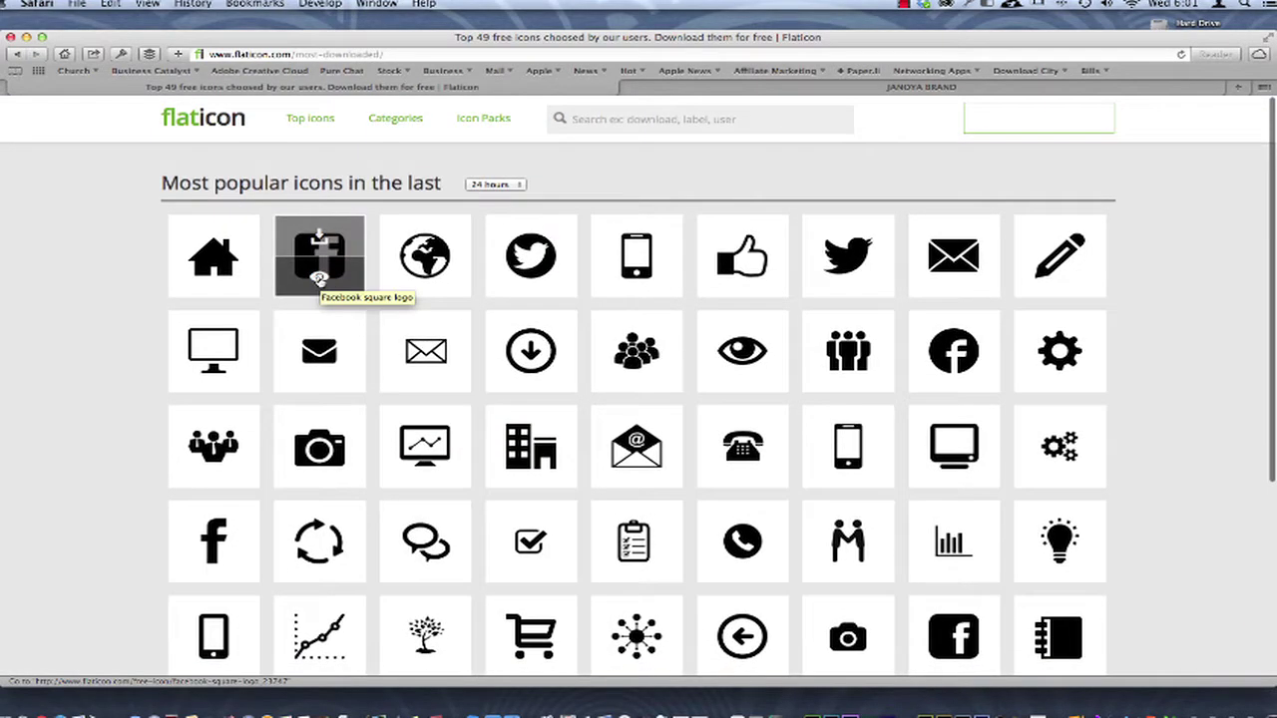
click(320, 278)
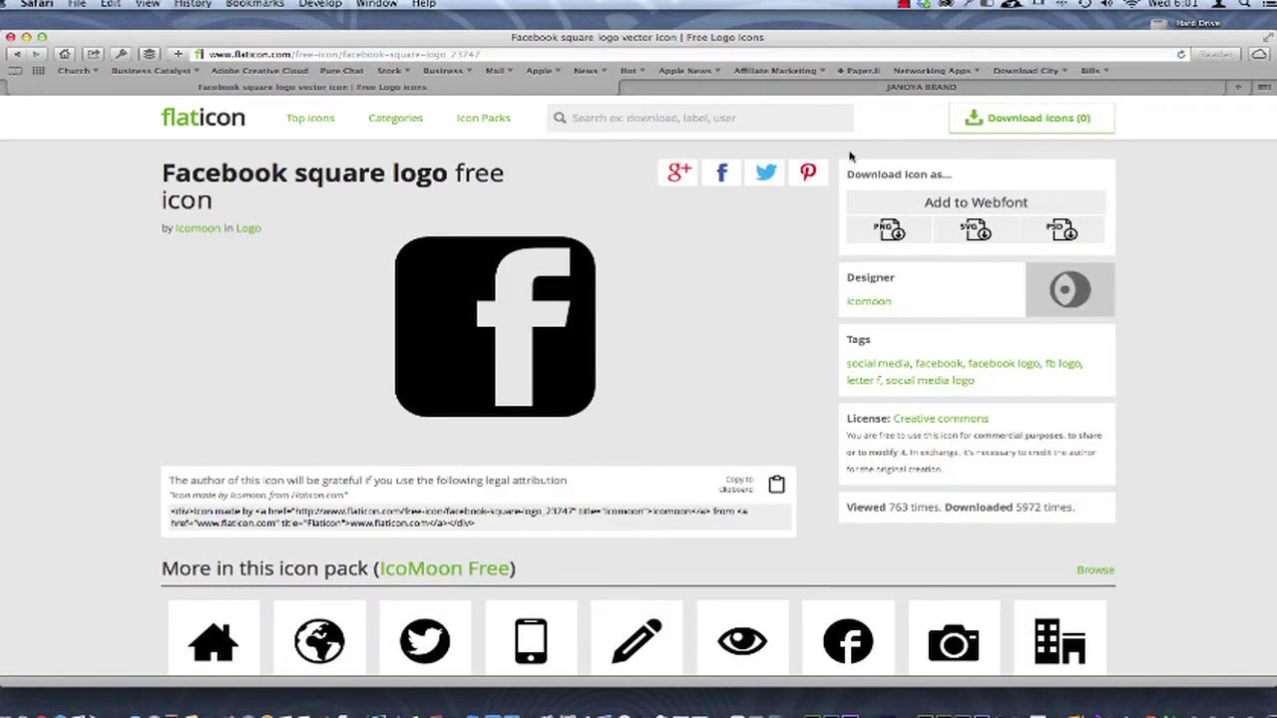
- Collect the pencil, Facebook, camera and office building icons for download, and select the attribution code
scroll(746, 365, down, 5)
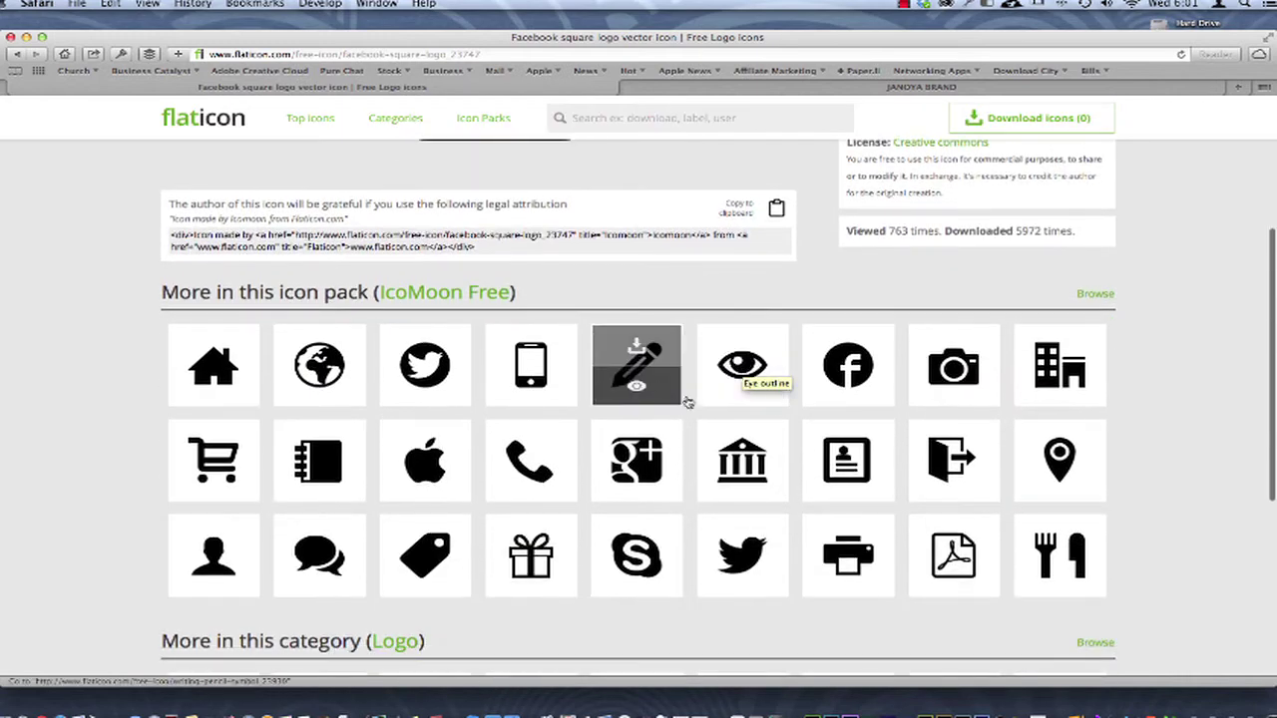
click(635, 349)
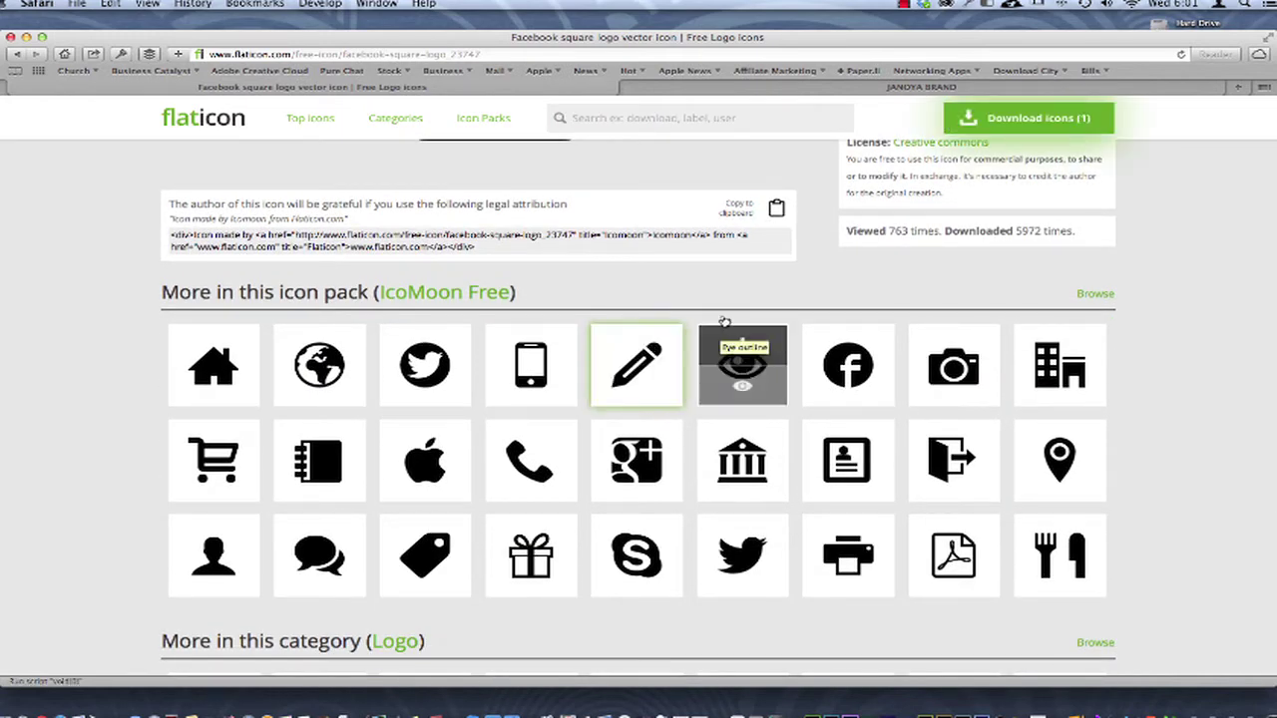
click(1027, 118)
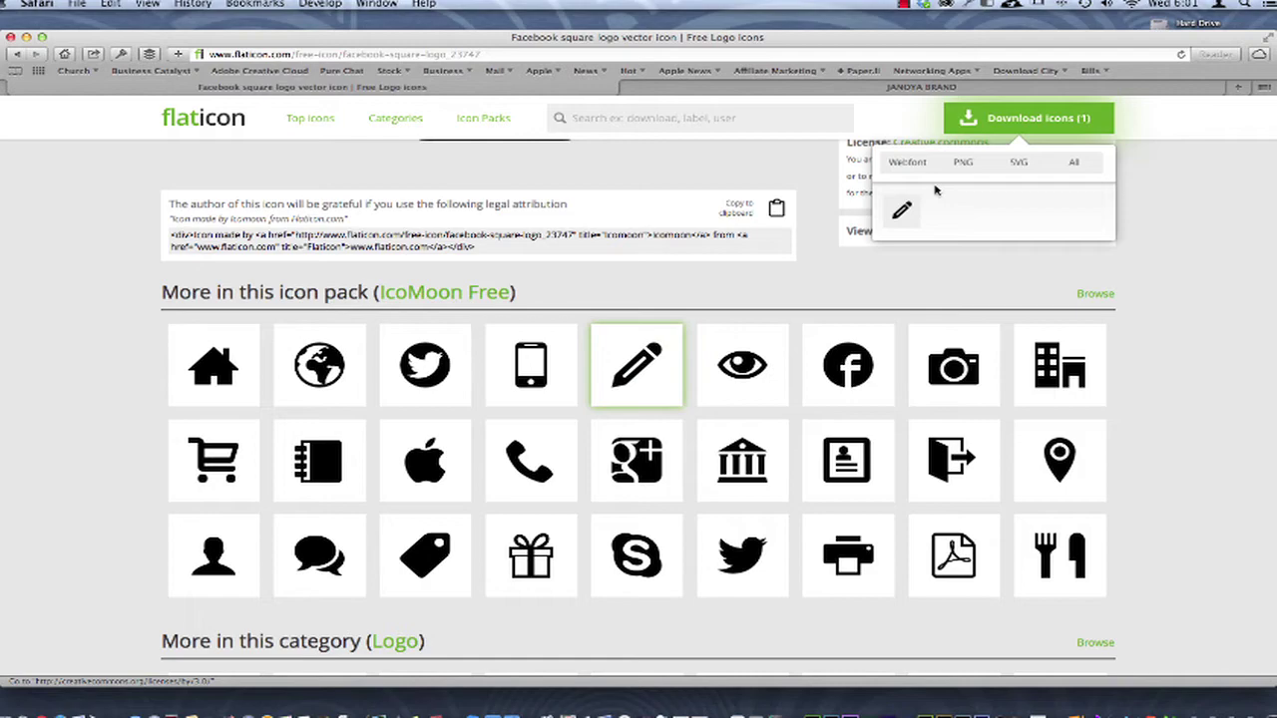
click(848, 351)
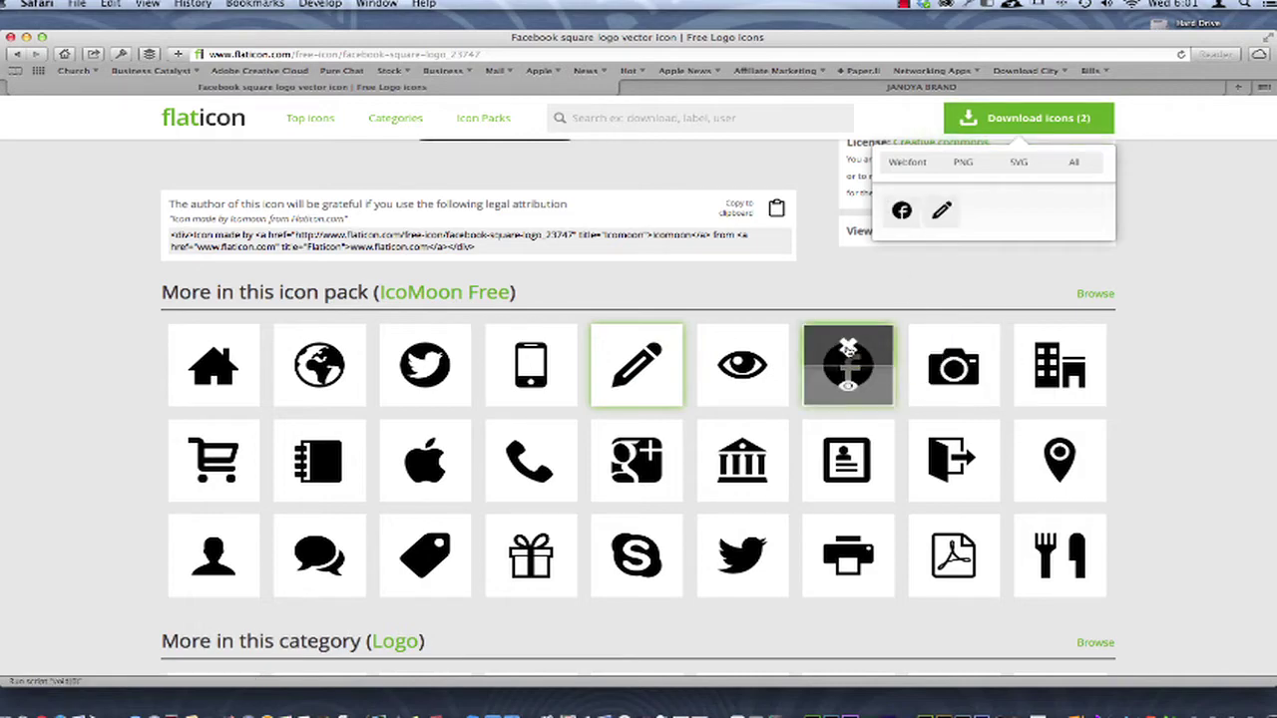
click(954, 351)
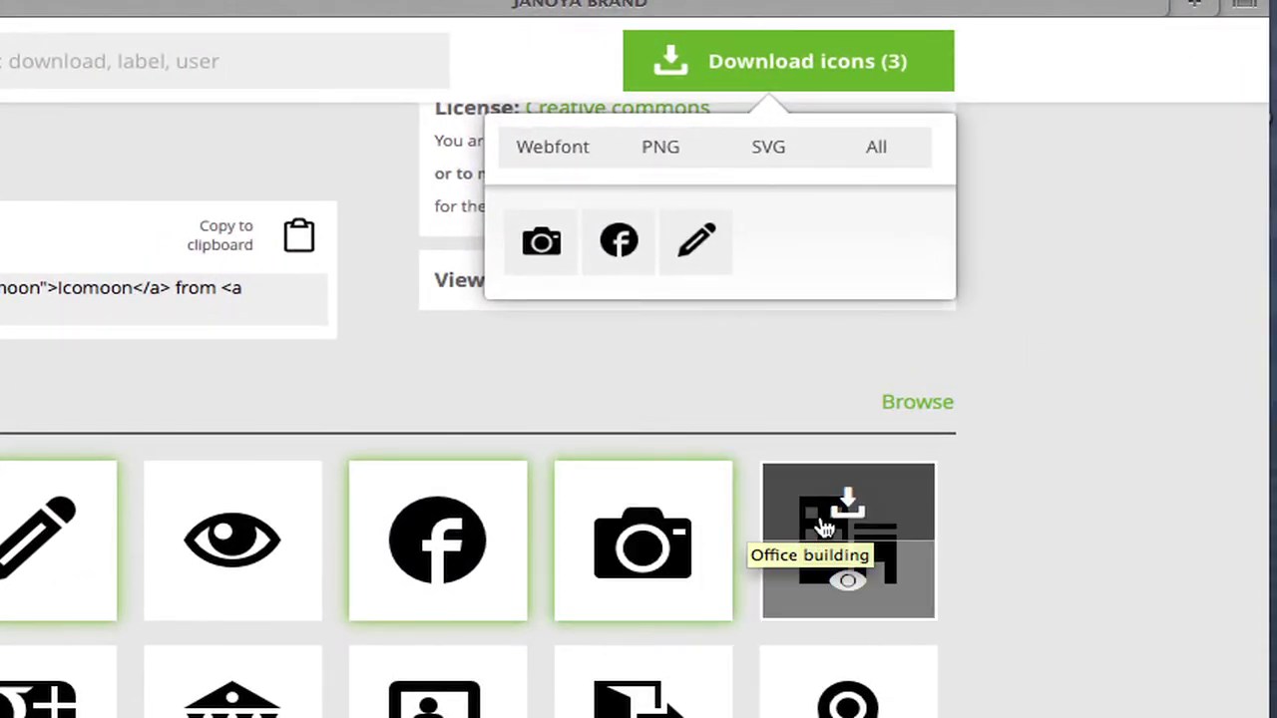
click(824, 526)
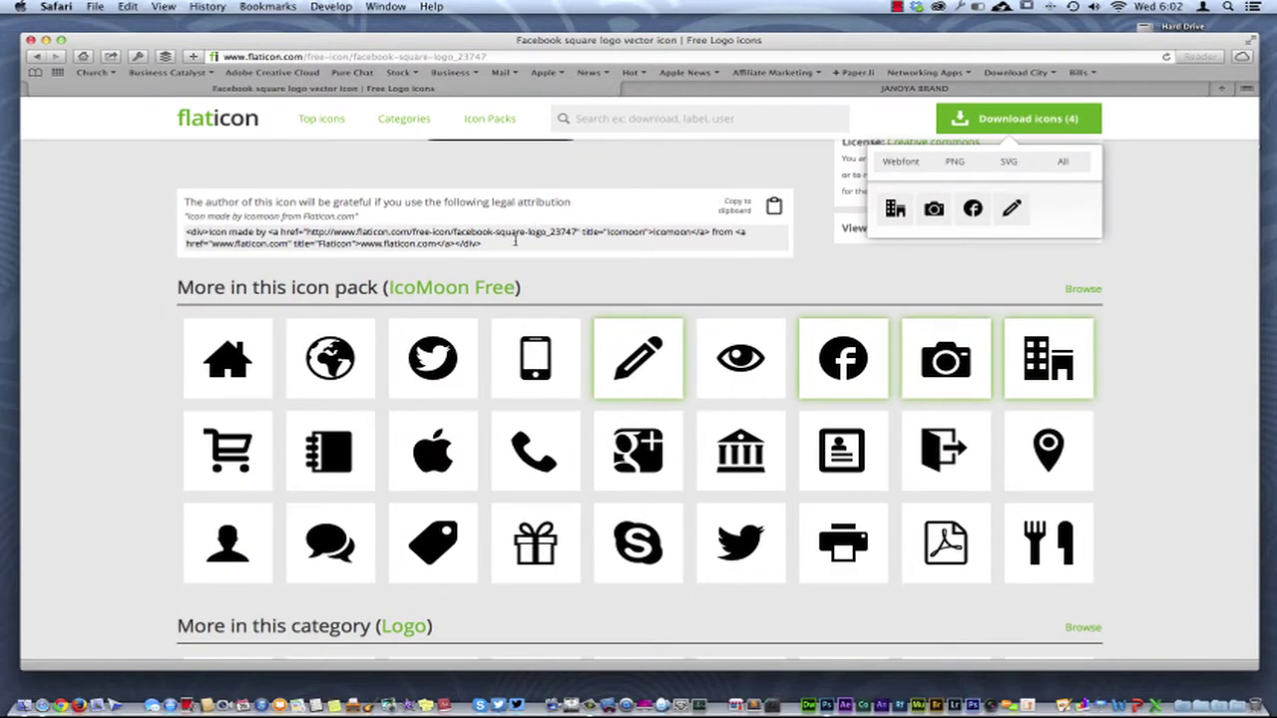
click(496, 240)
key(super+a)
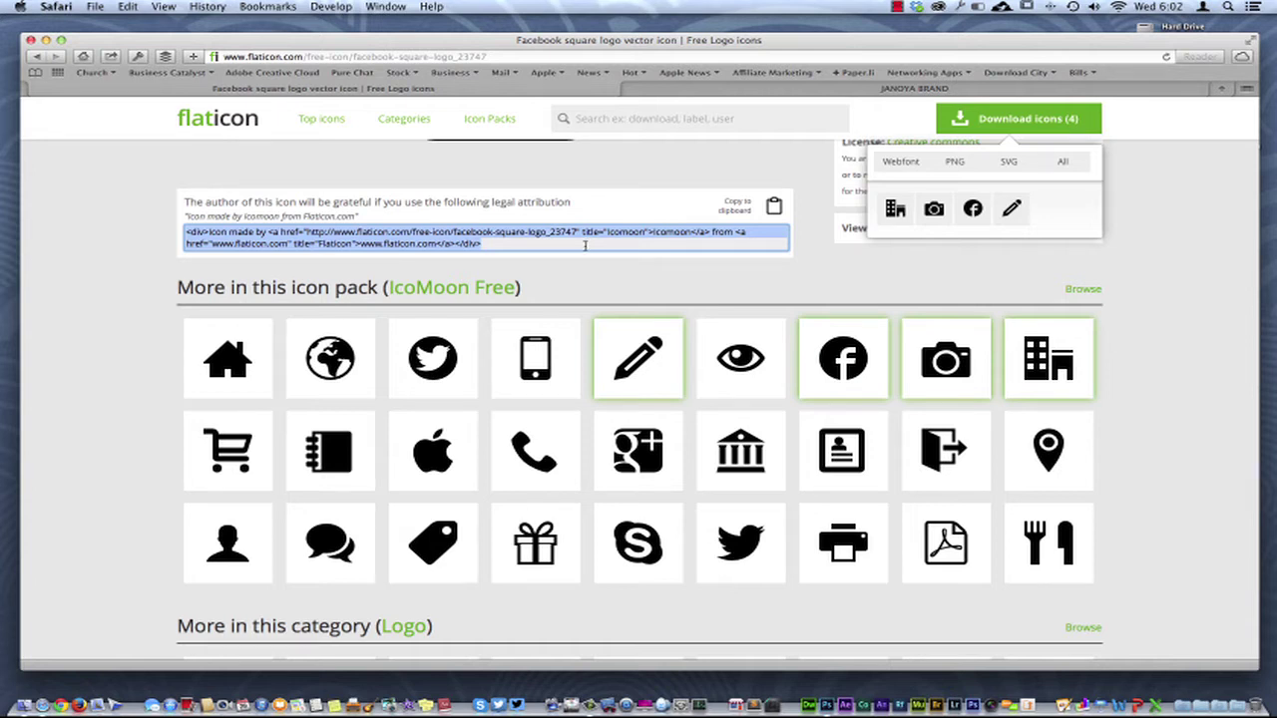
- Go back to the flaticon home page, glance at the Photoshop desktop, then return to Safari
scroll(735, 558, up, 5)
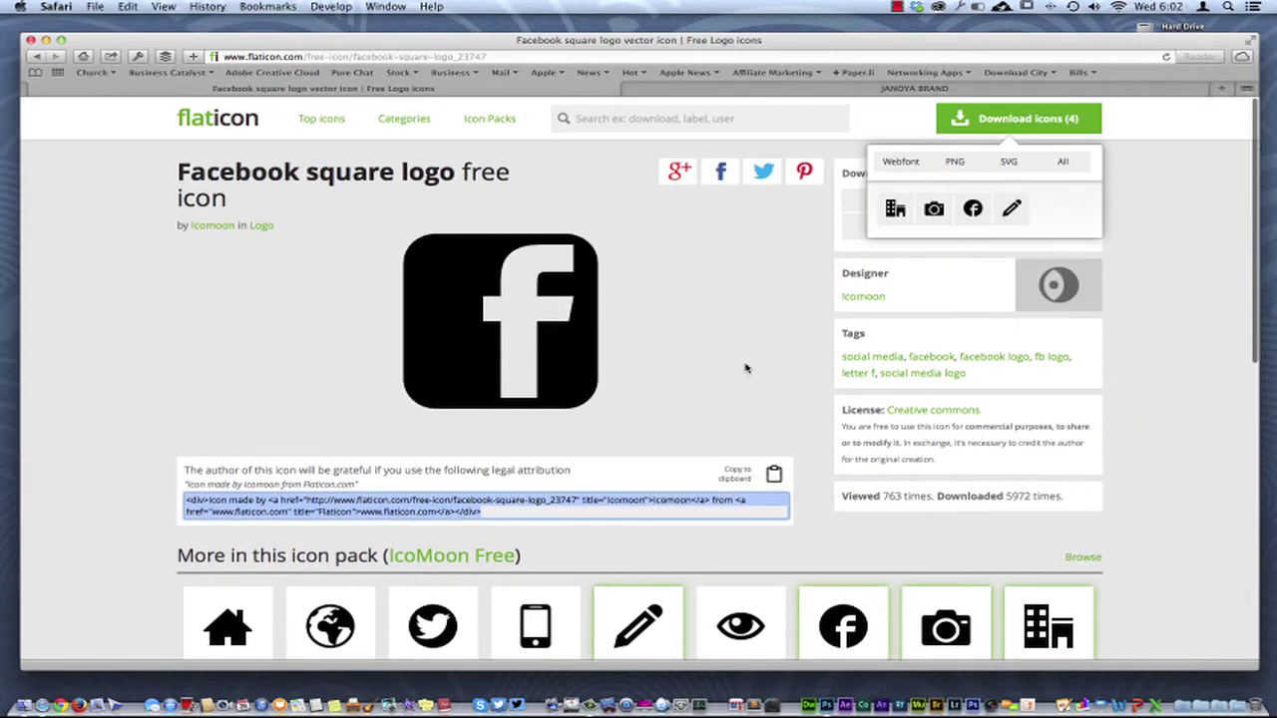
click(239, 125)
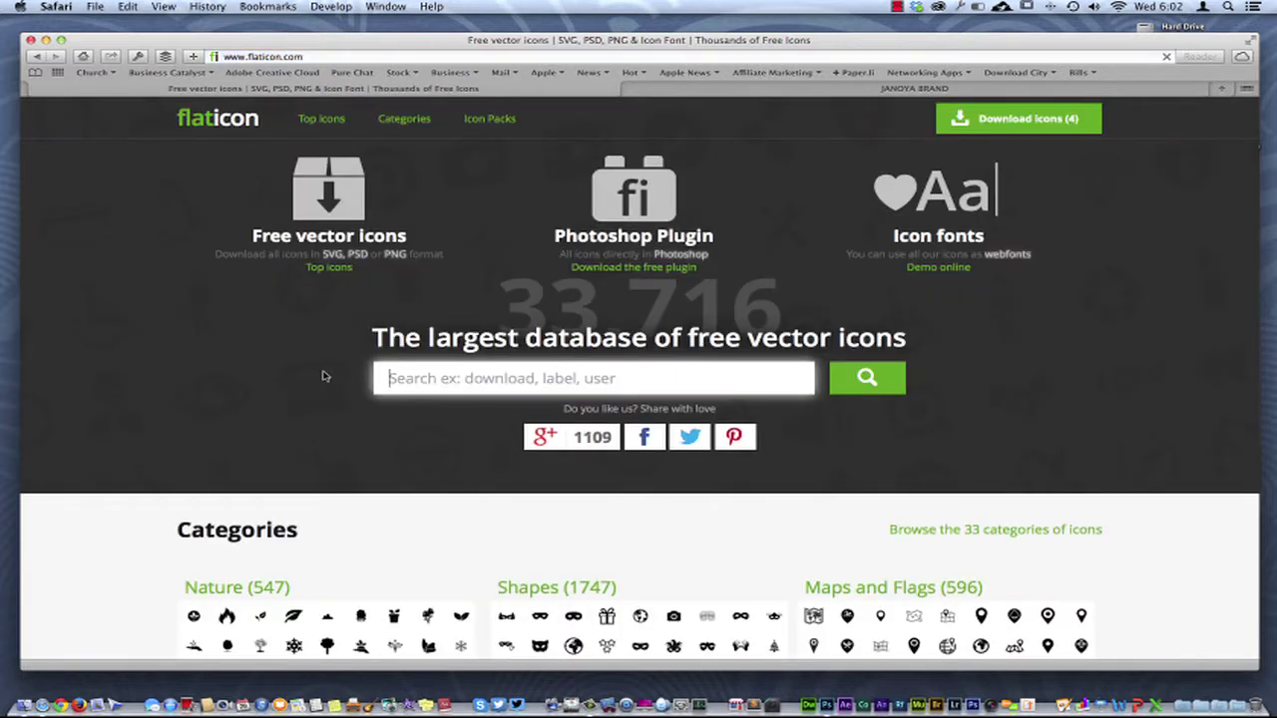
scroll(322, 376, down, 2)
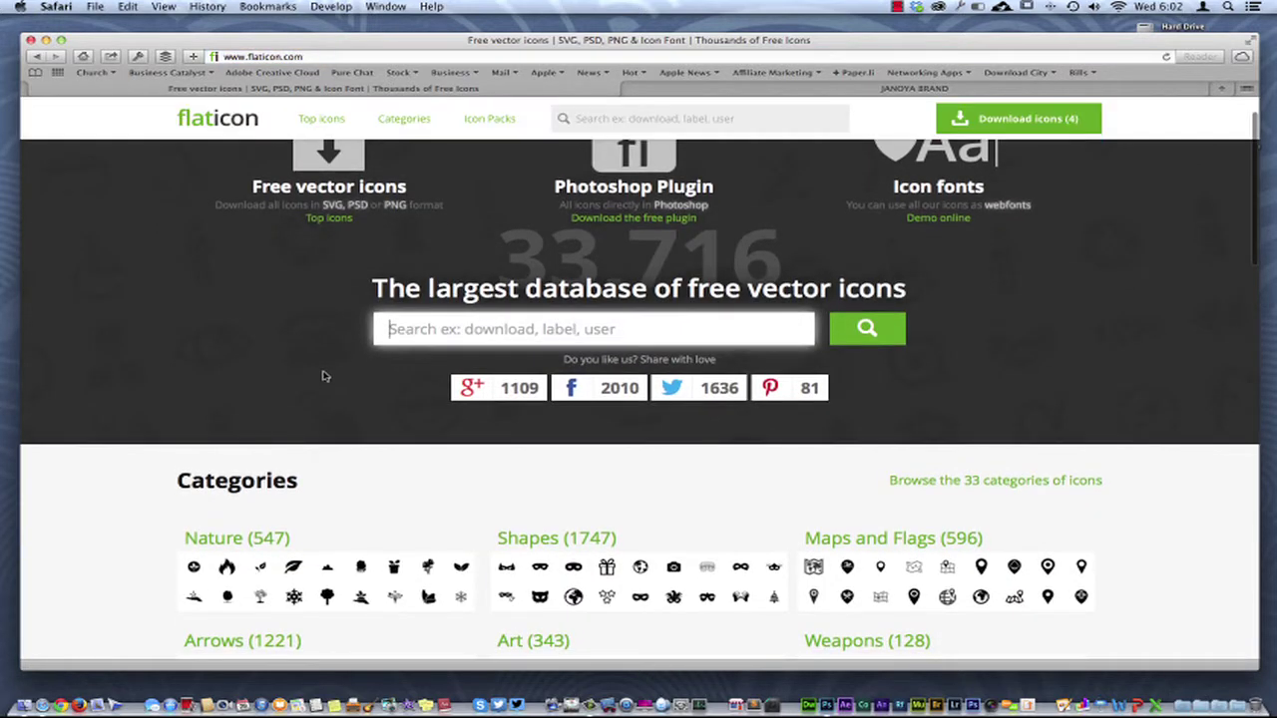
scroll(323, 376, up, 2)
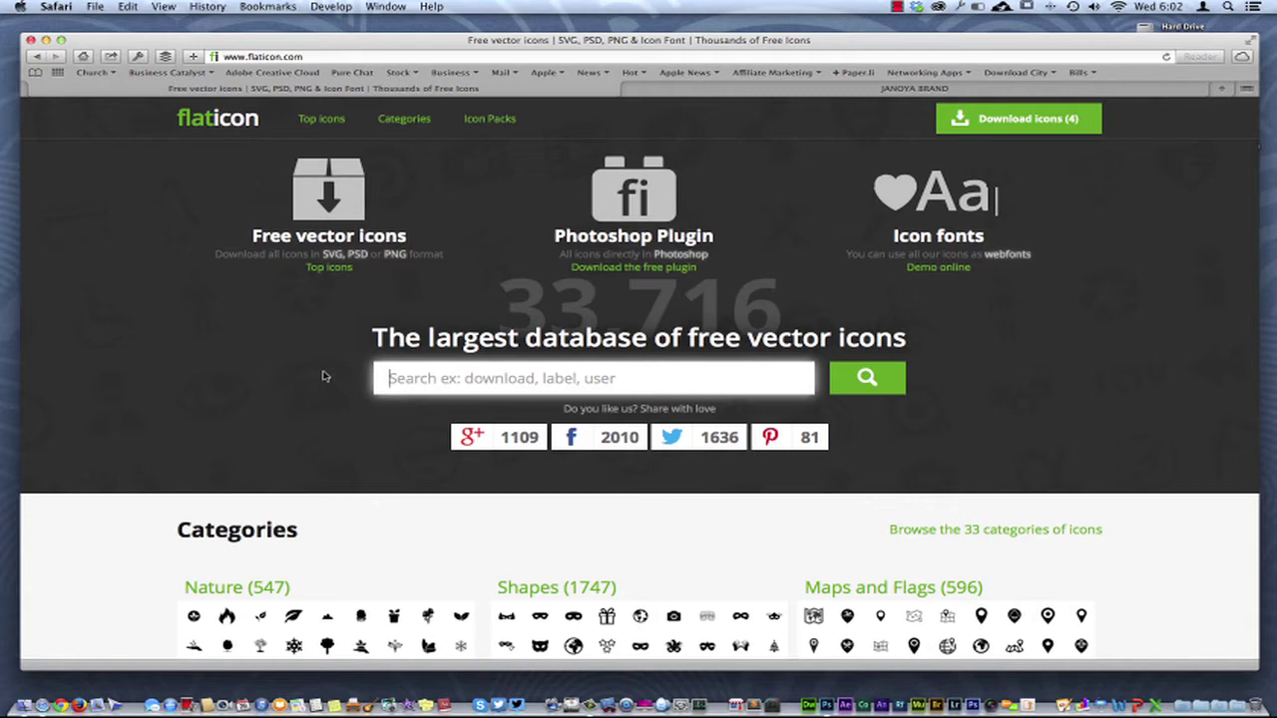
key(ctrl+Right)
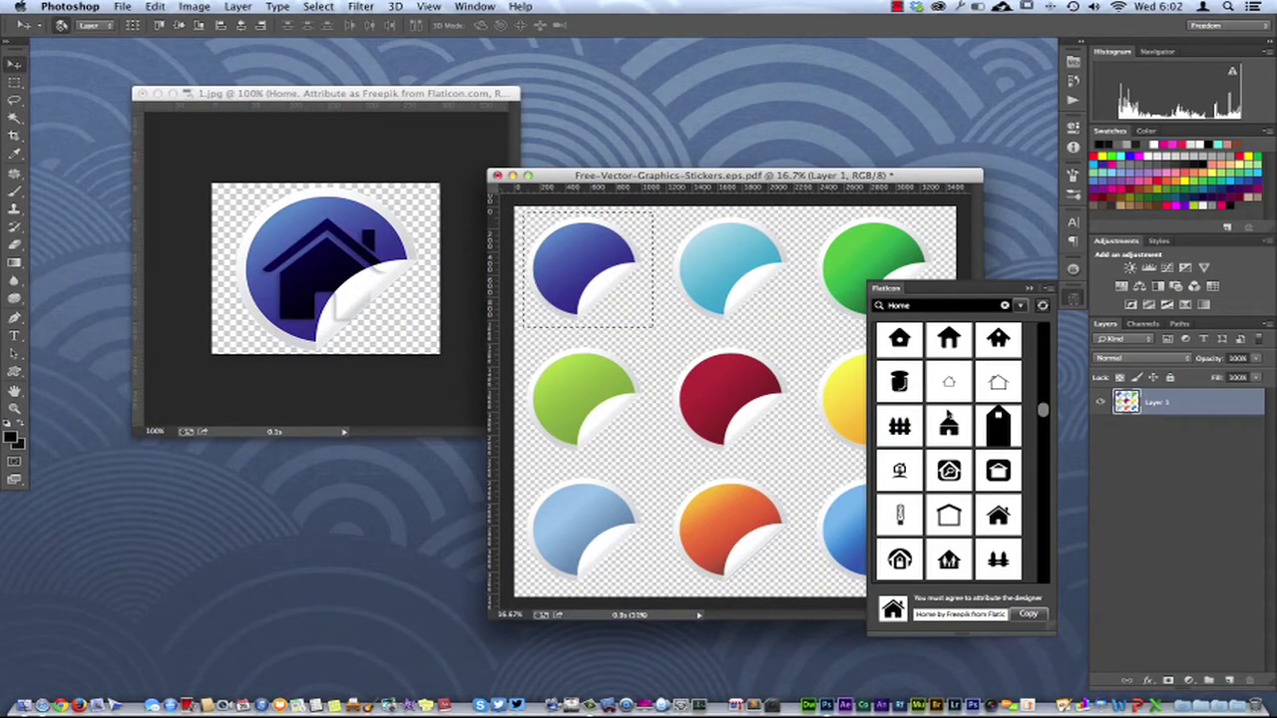
key(ctrl+Left)
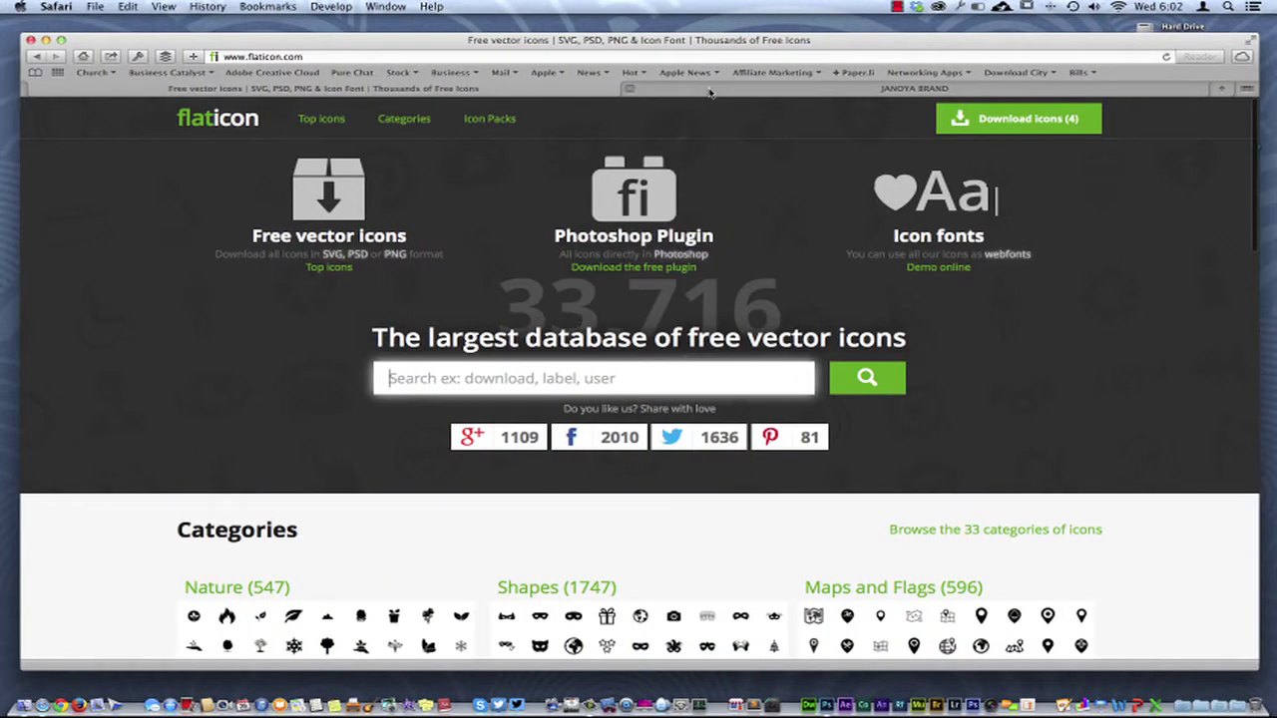
- Switch to the JANOYA BRAND tab and browse its sticker category icons like For The Home and Travel
key(ctrl+Tab)
scroll(730, 304, up, 1)
scroll(688, 359, down, 3)
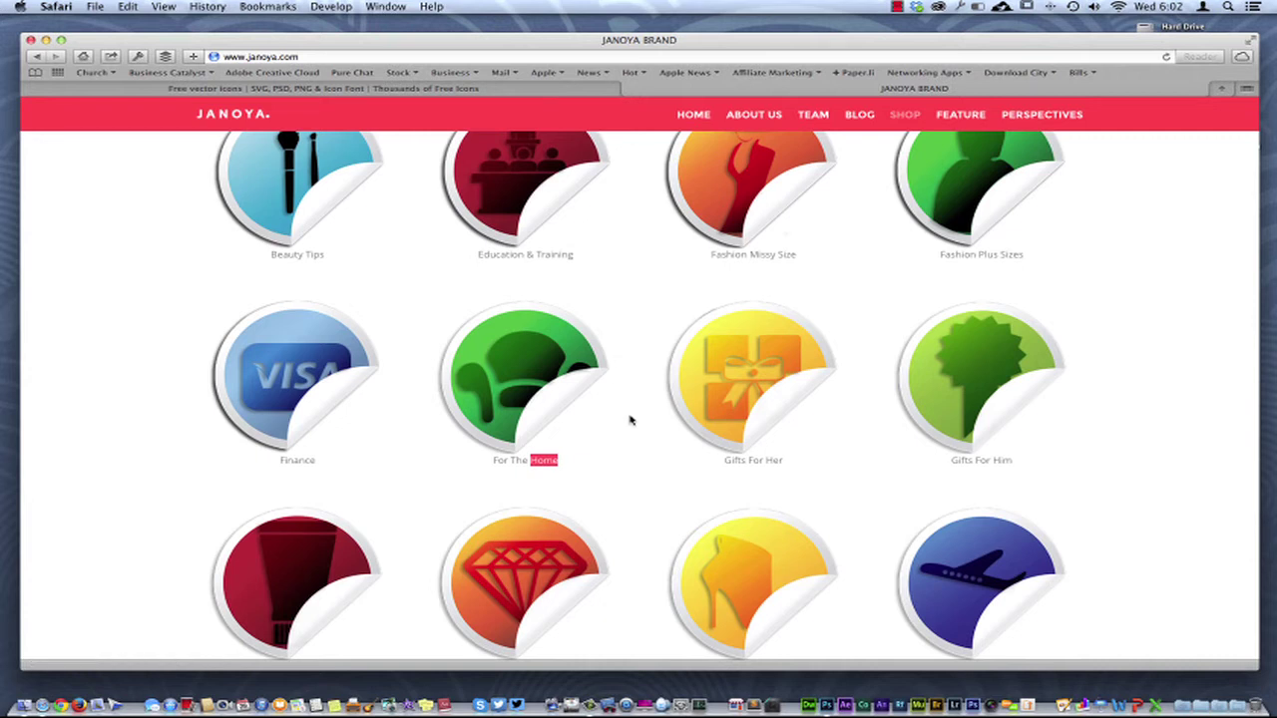
scroll(629, 426, down, 1)
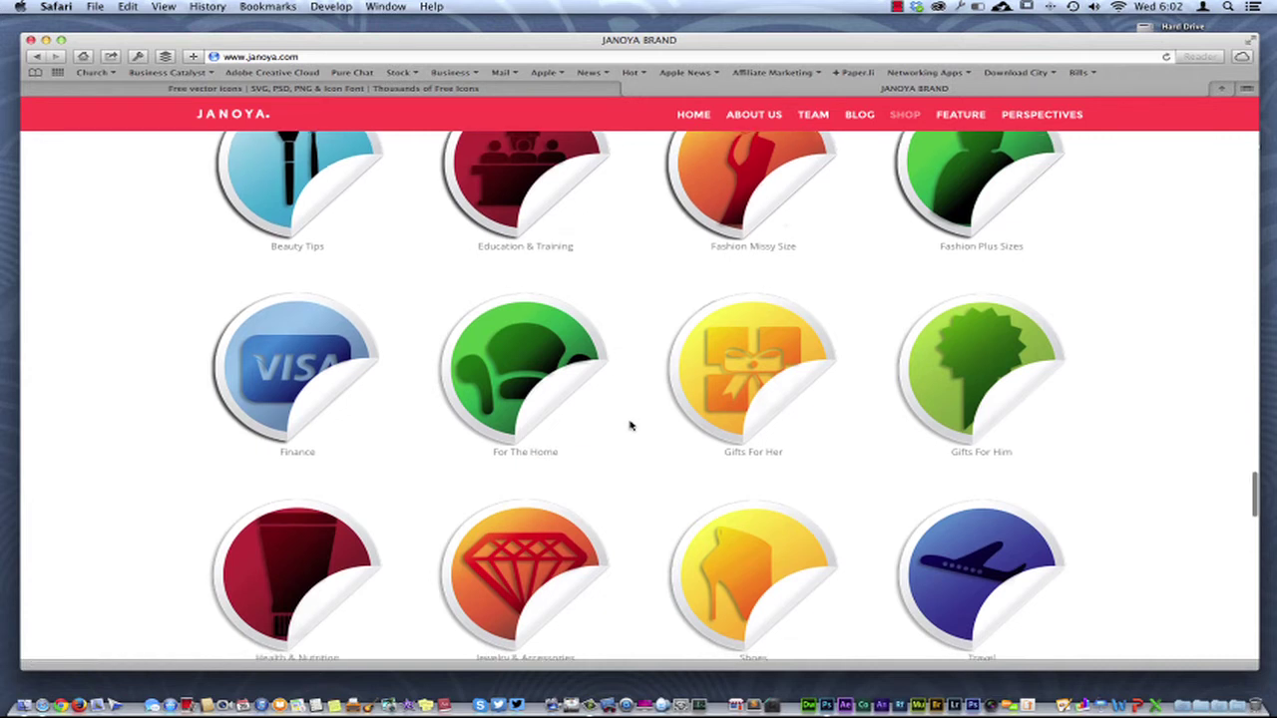
scroll(630, 426, up, 2)
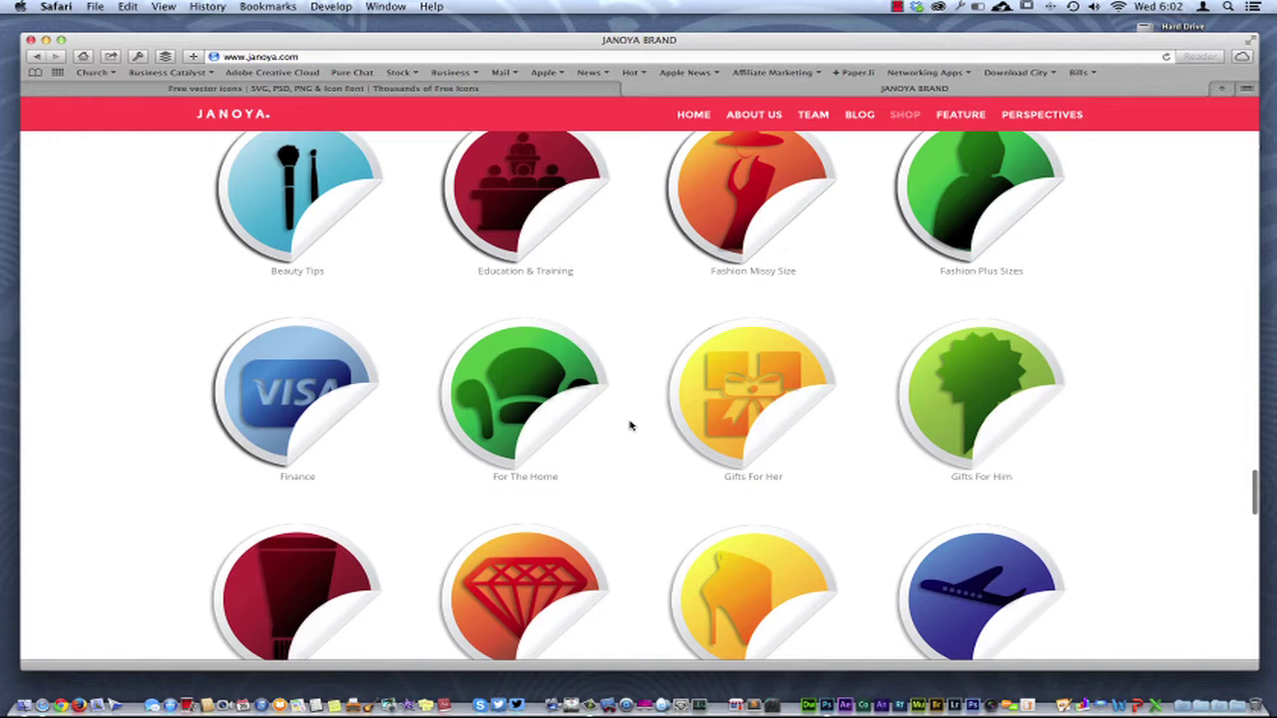
scroll(629, 428, down, 1)
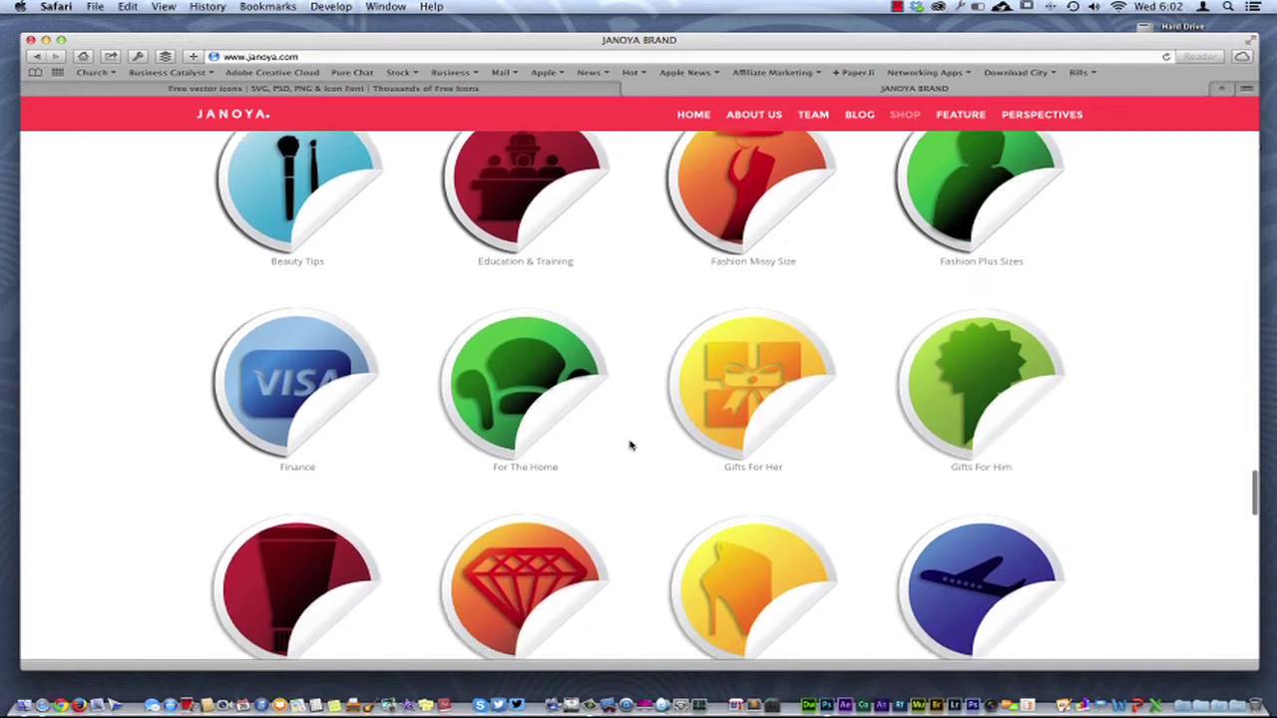
scroll(629, 442, up, 3)
scroll(630, 444, down, 4)
scroll(629, 445, down, 4)
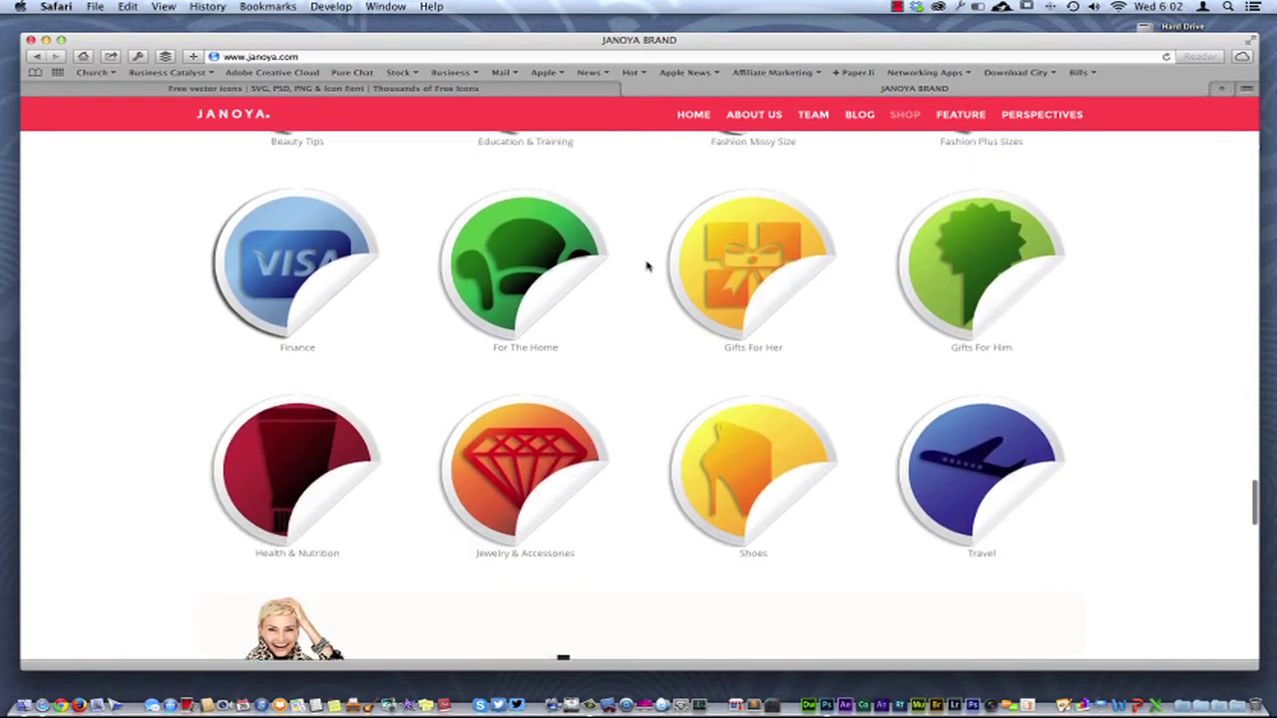
- Return to the flaticon 'Free vector icons' tab
click(544, 88)
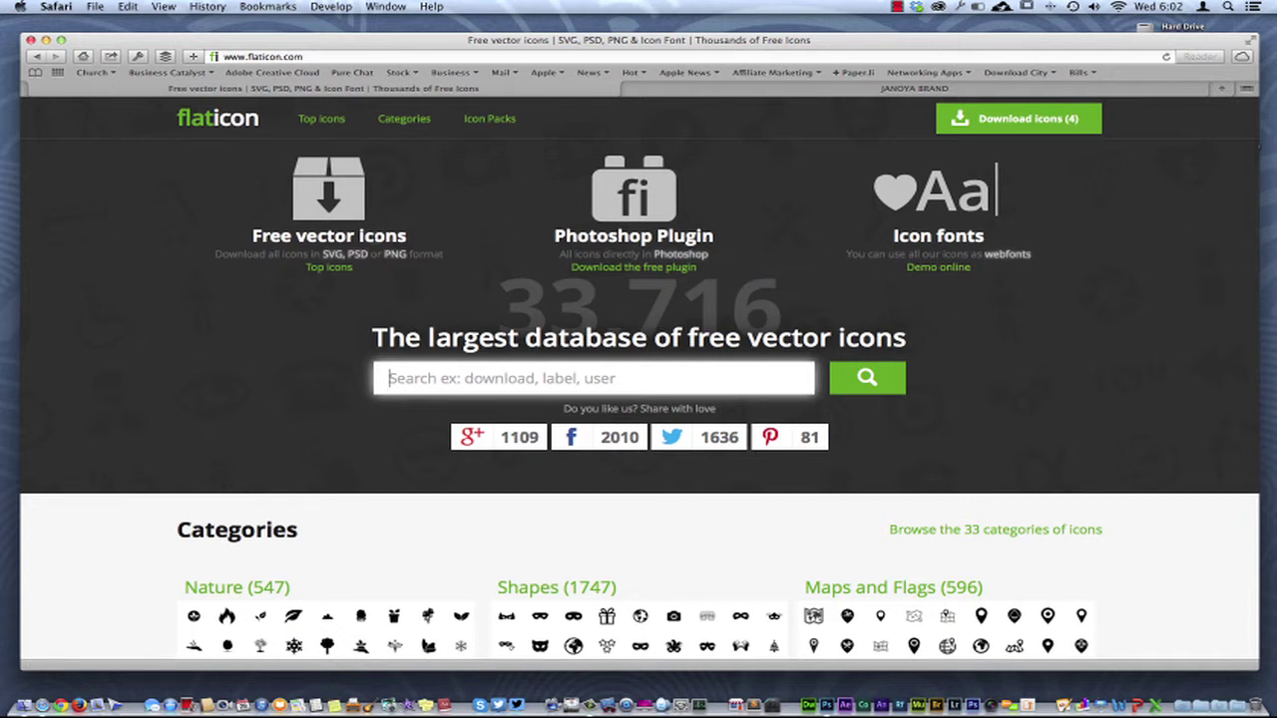
- Open Flaticon's free Photoshop plugin page and scroll through its installation and compatibility details
click(628, 212)
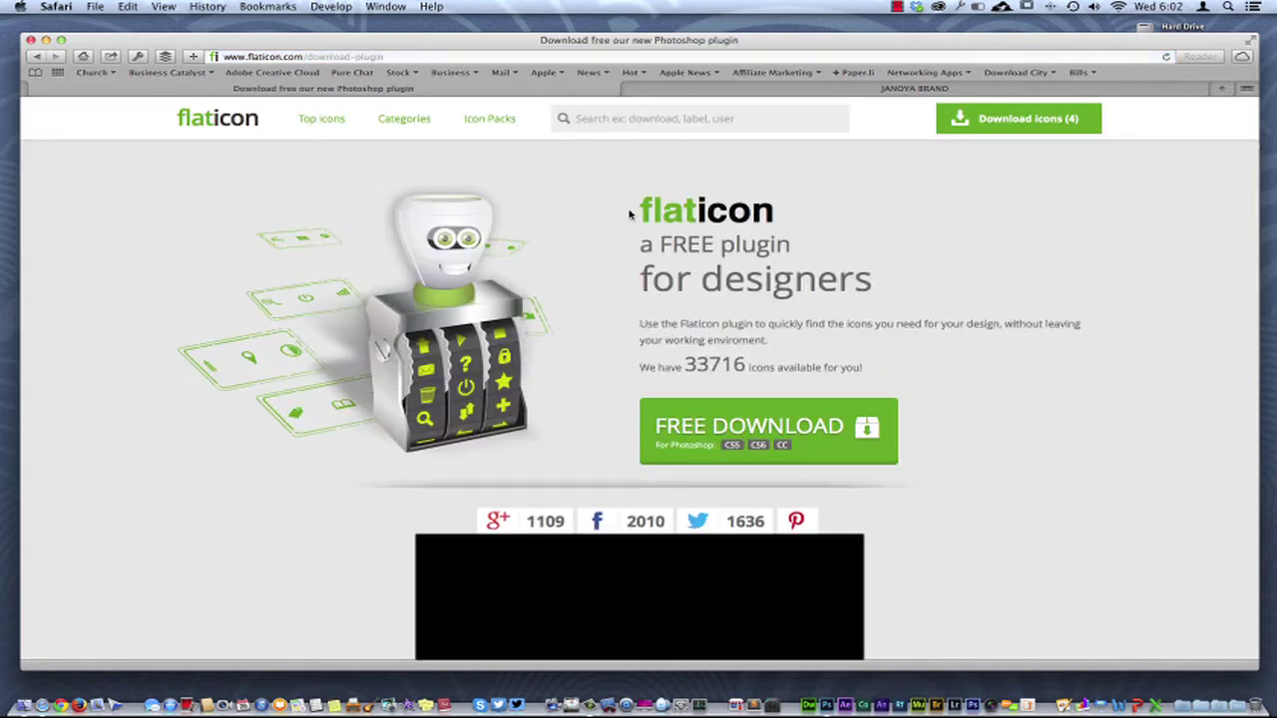
scroll(518, 332, down, 3)
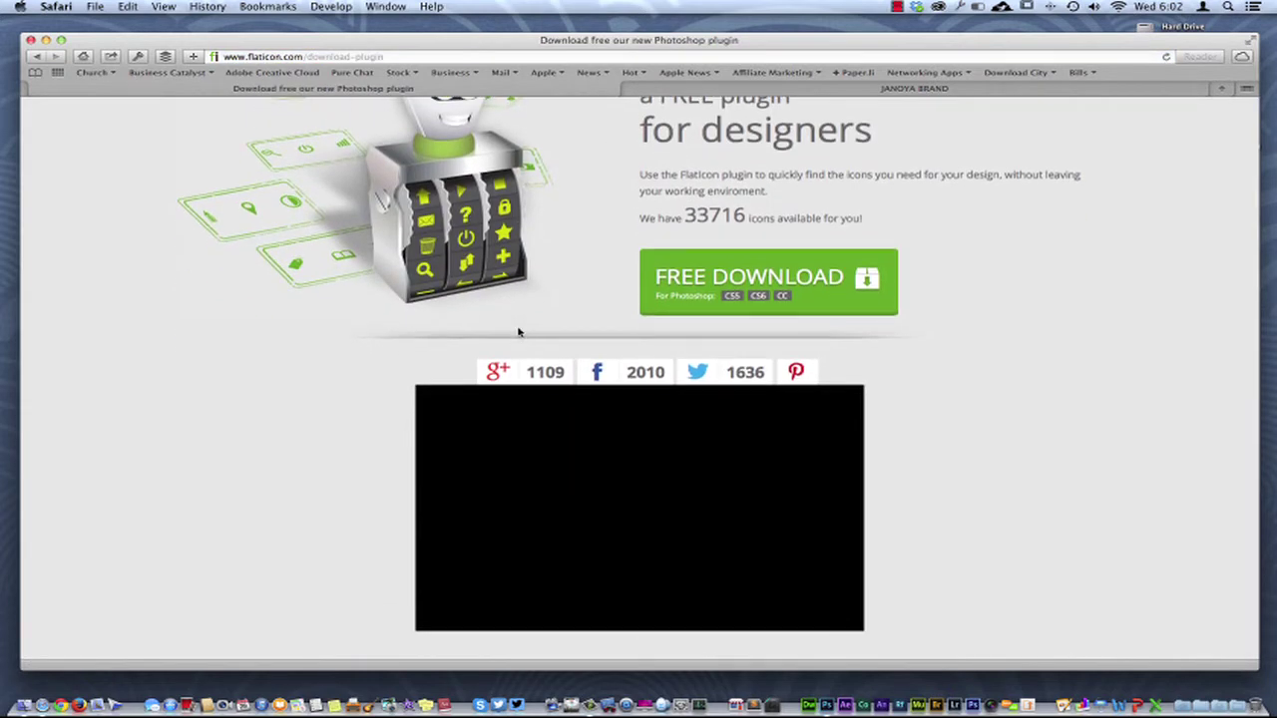
scroll(587, 280, up, 3)
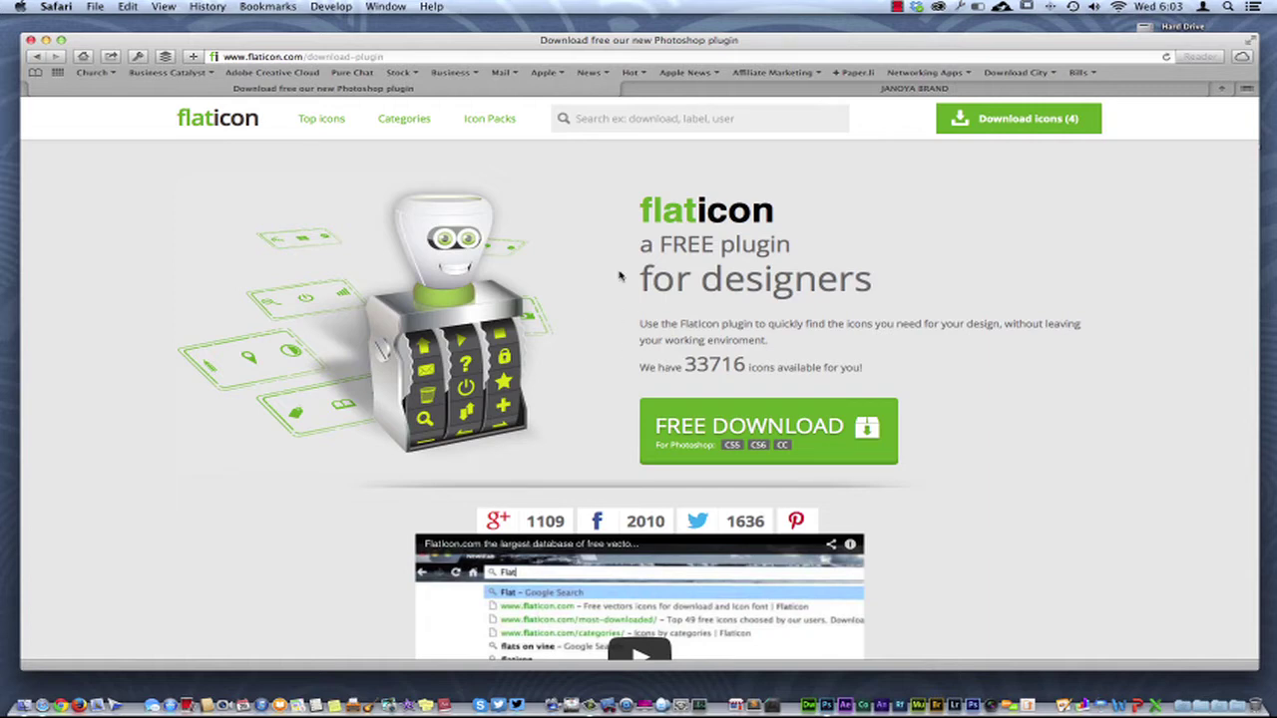
scroll(621, 299, down, 15)
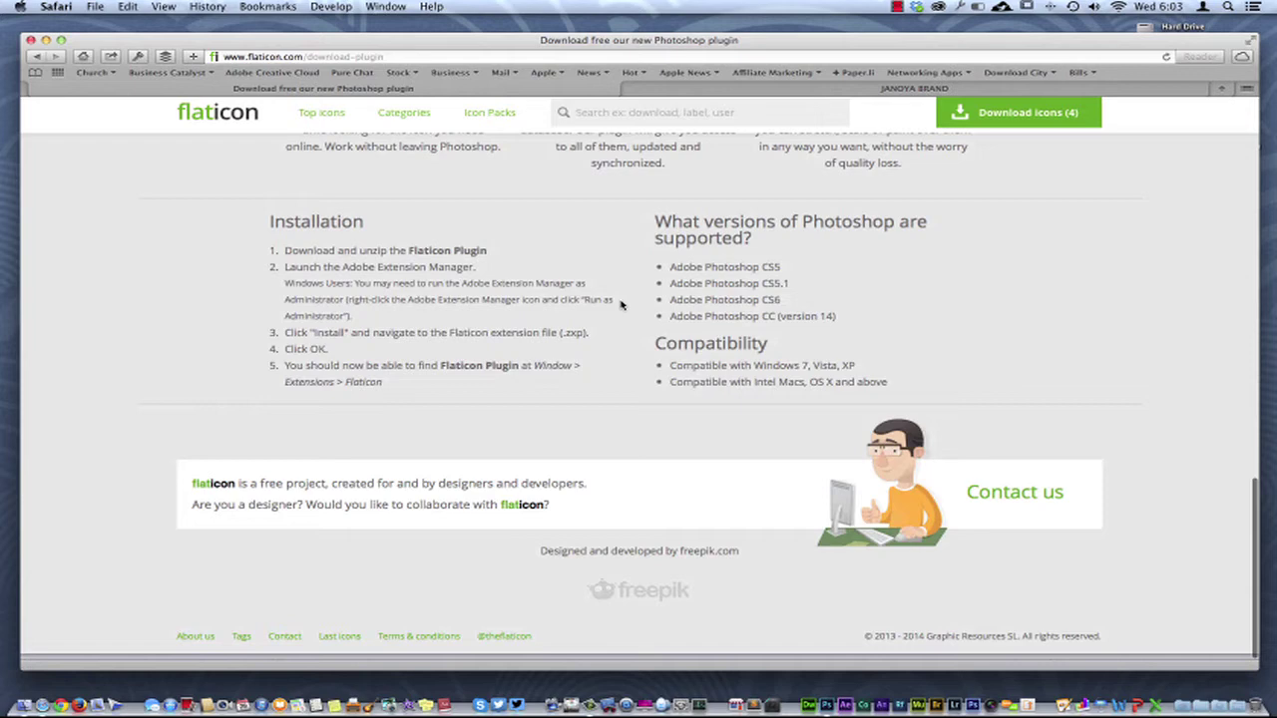
scroll(530, 568, up, 15)
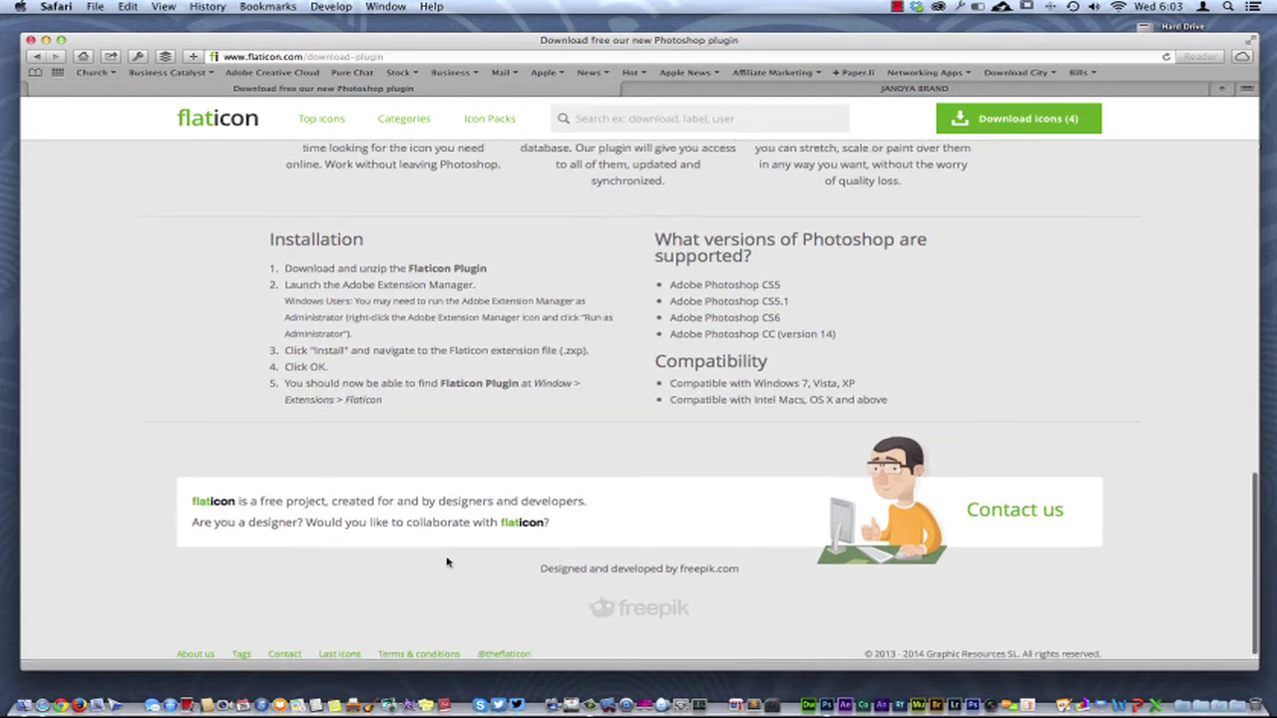
scroll(447, 558, up, 2)
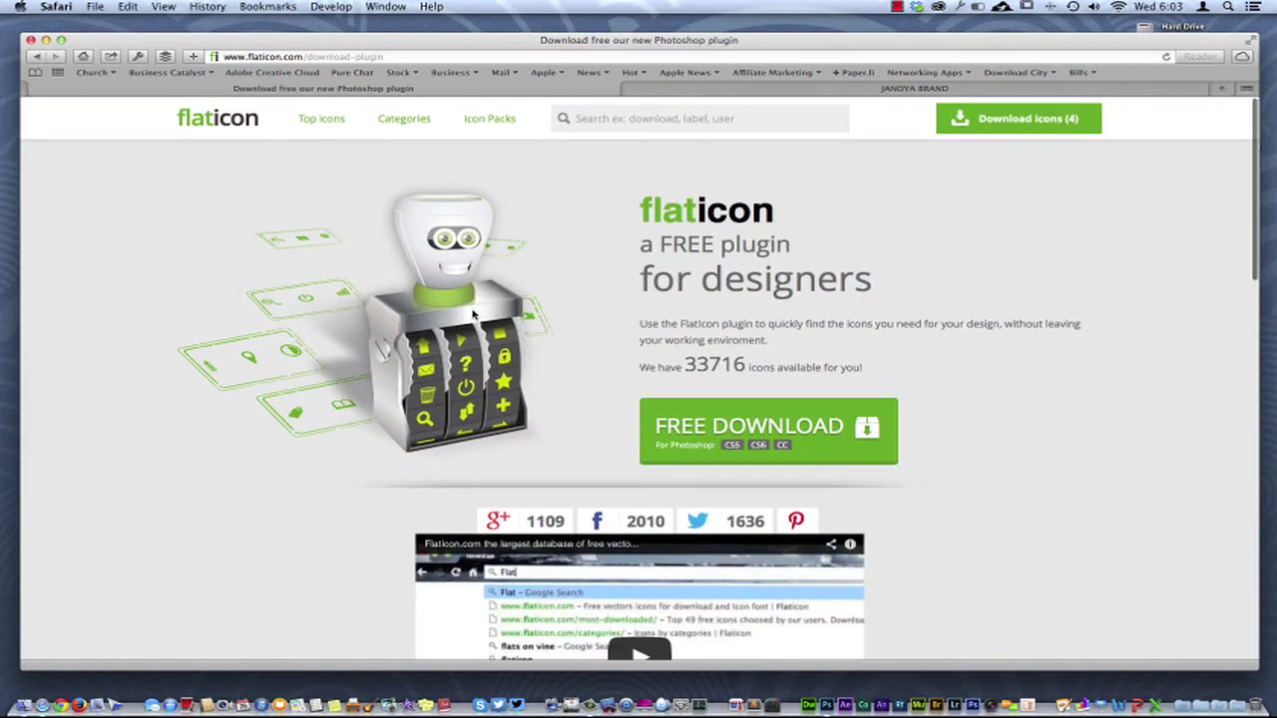
scroll(496, 361, down, 1)
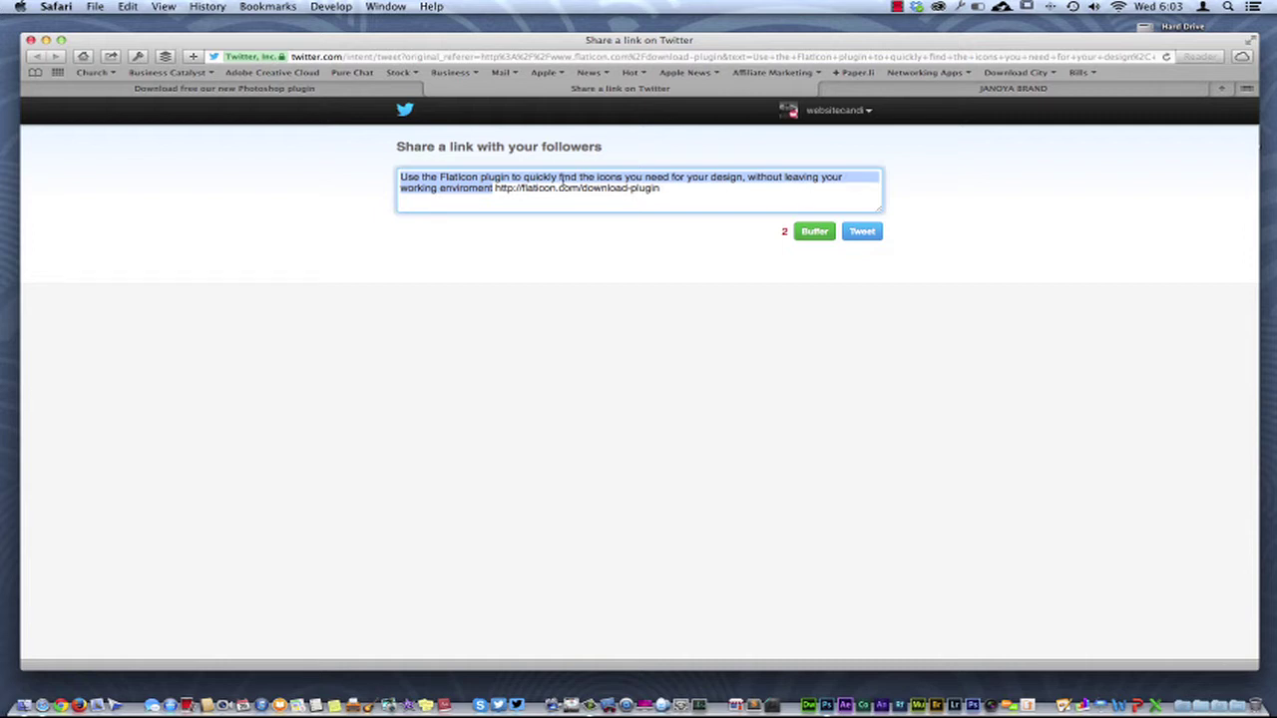
- Open the Twitter account menu, visit the account's profile, then move to another desktop space
click(833, 114)
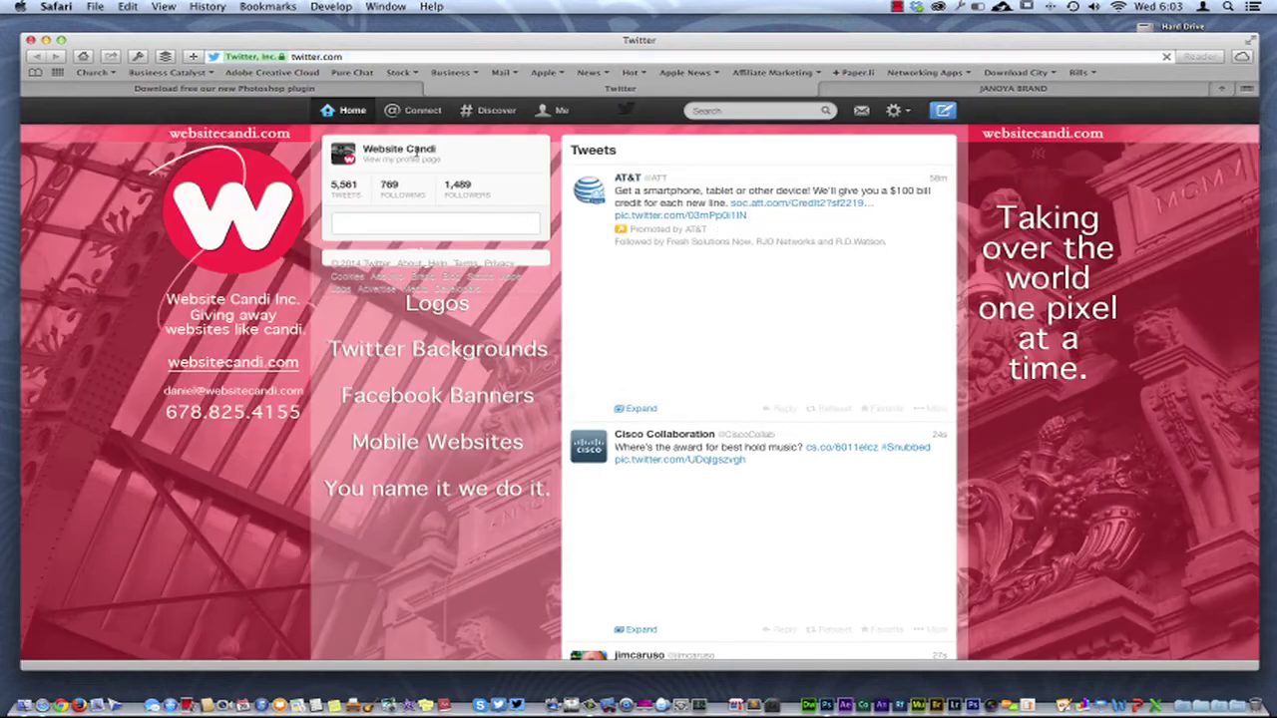
click(413, 155)
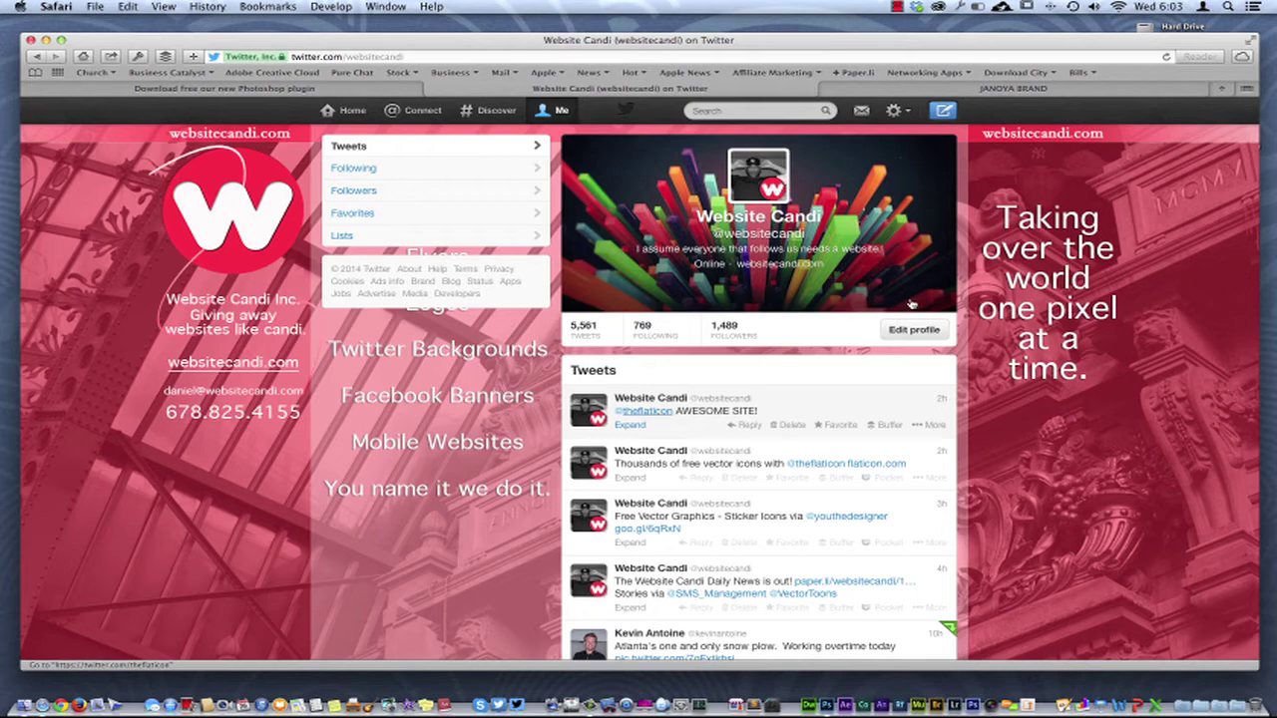
key(ctrl+Right)
key(ctrl+Right)
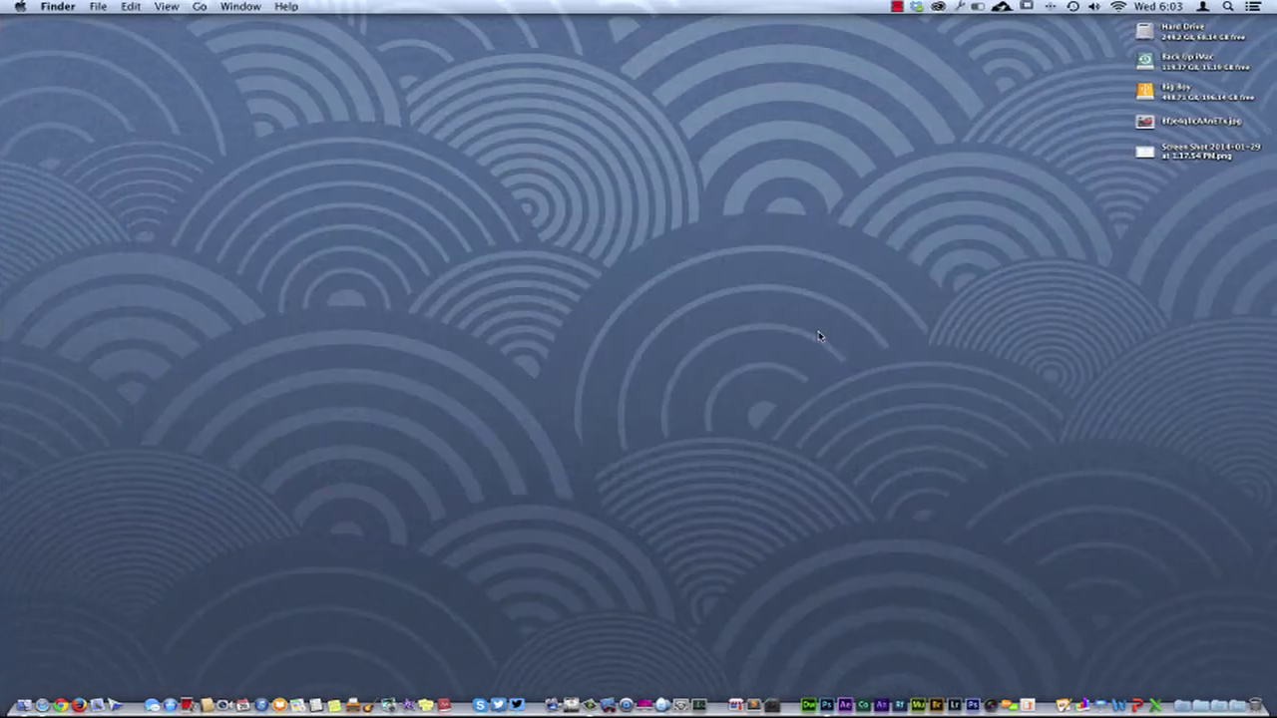
key(ctrl+Left)
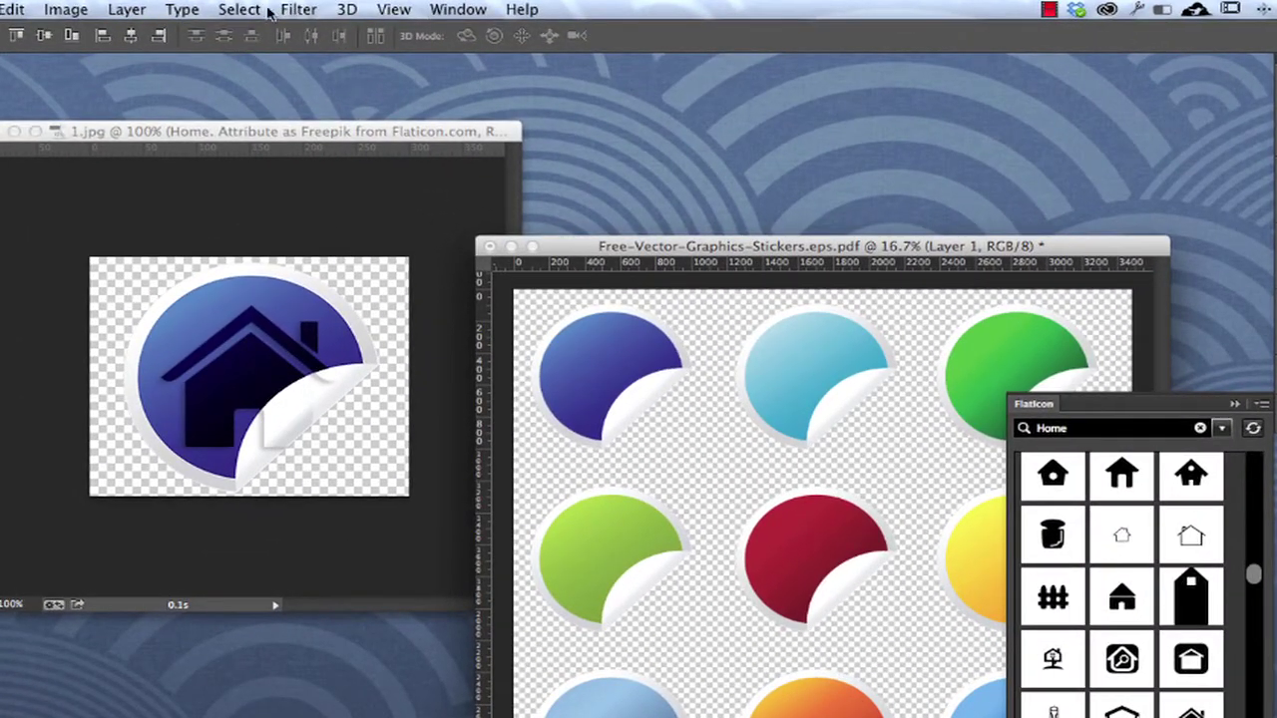
drag(526, 296, 707, 459)
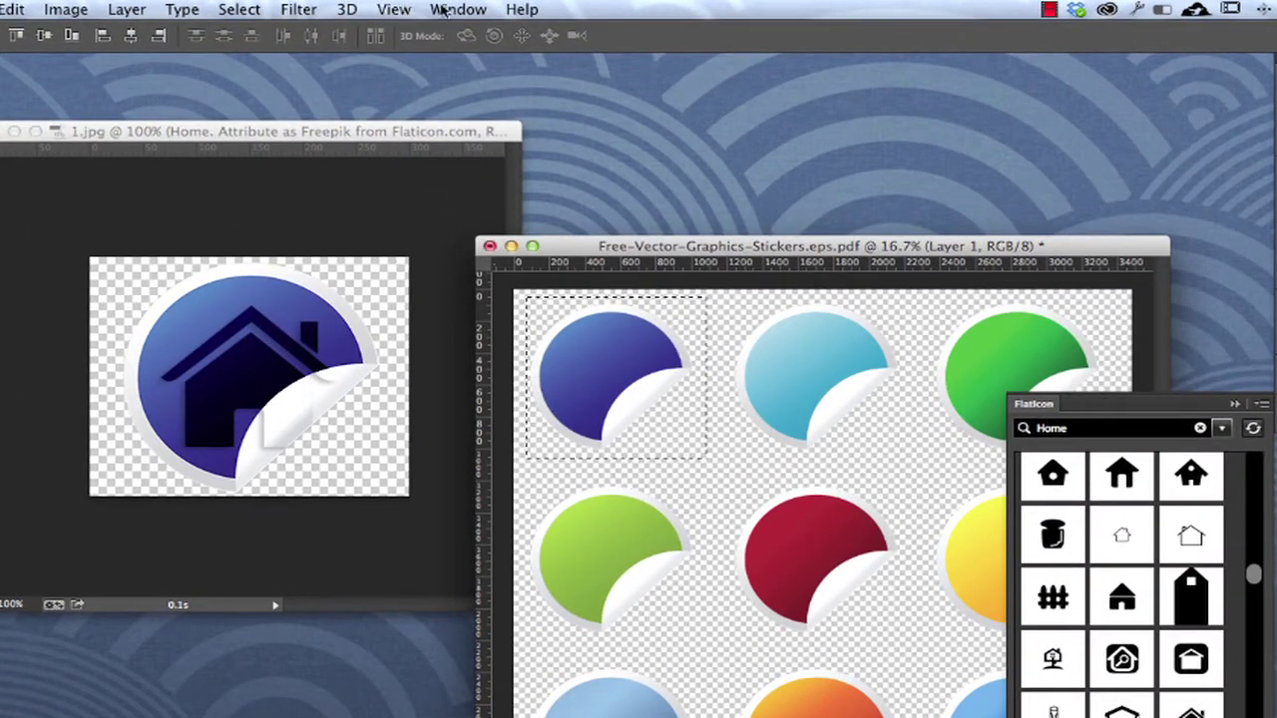
click(458, 9)
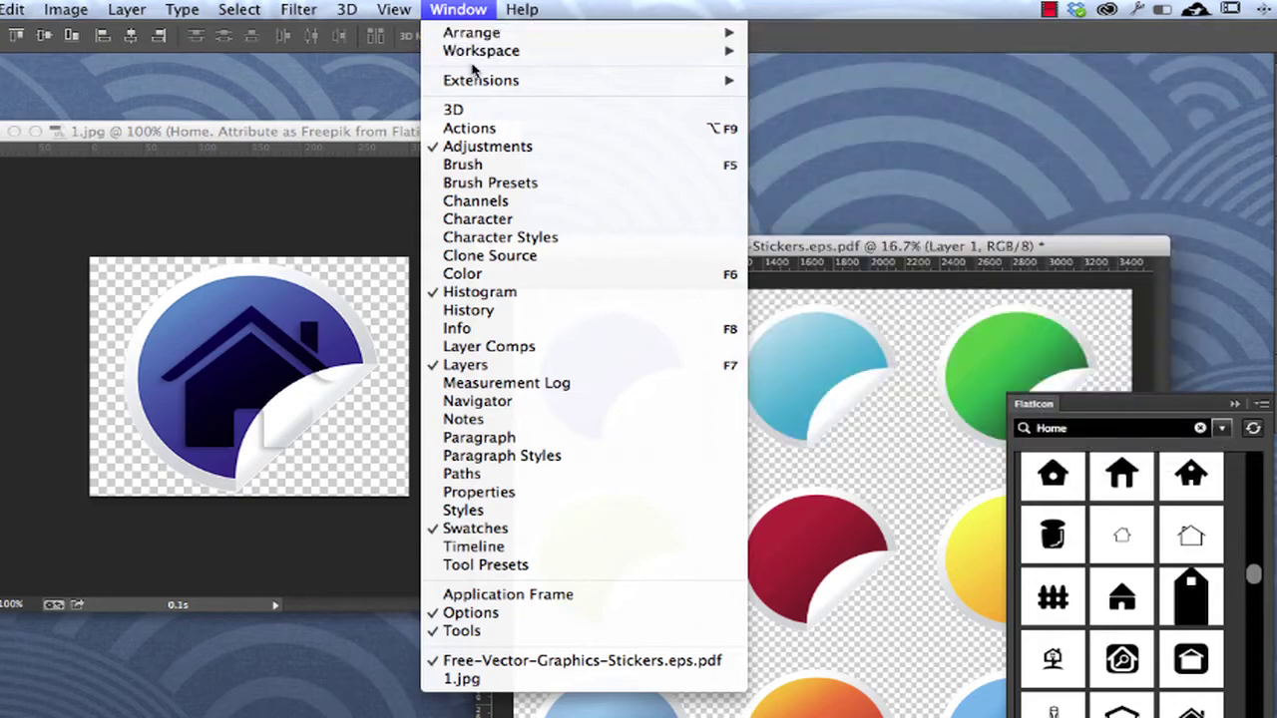
mouse_move(476, 80)
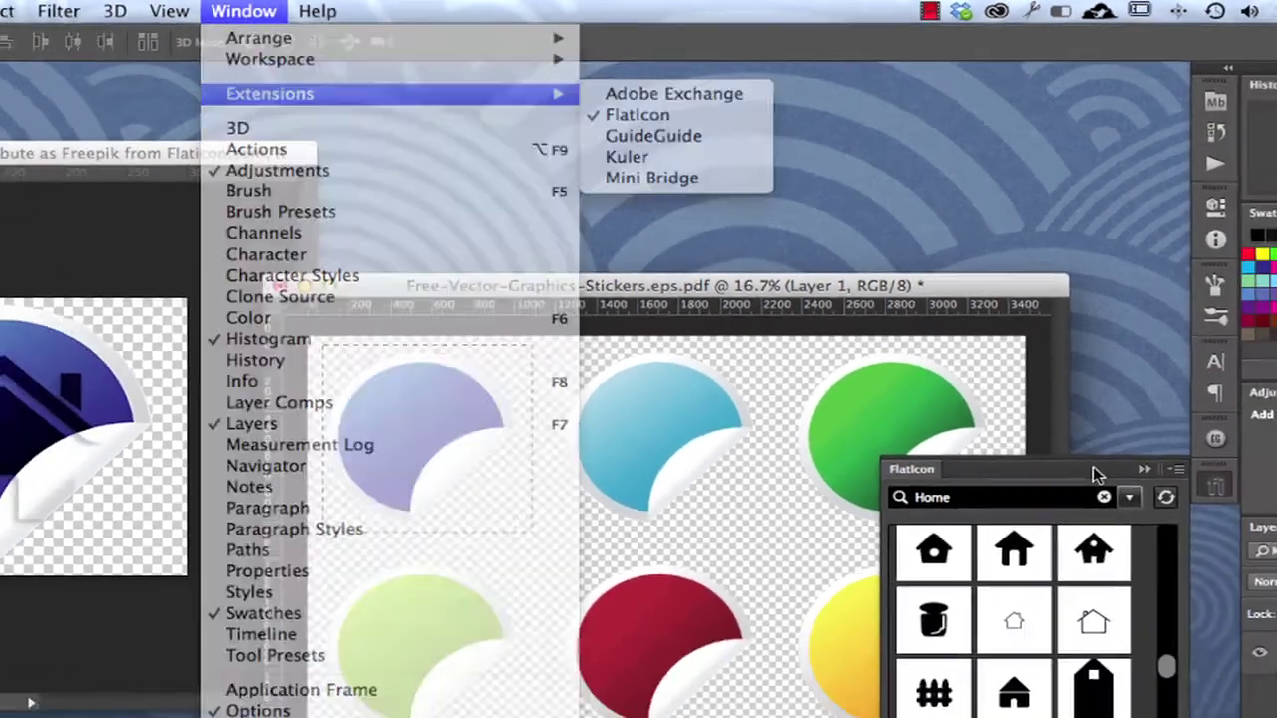
click(1182, 578)
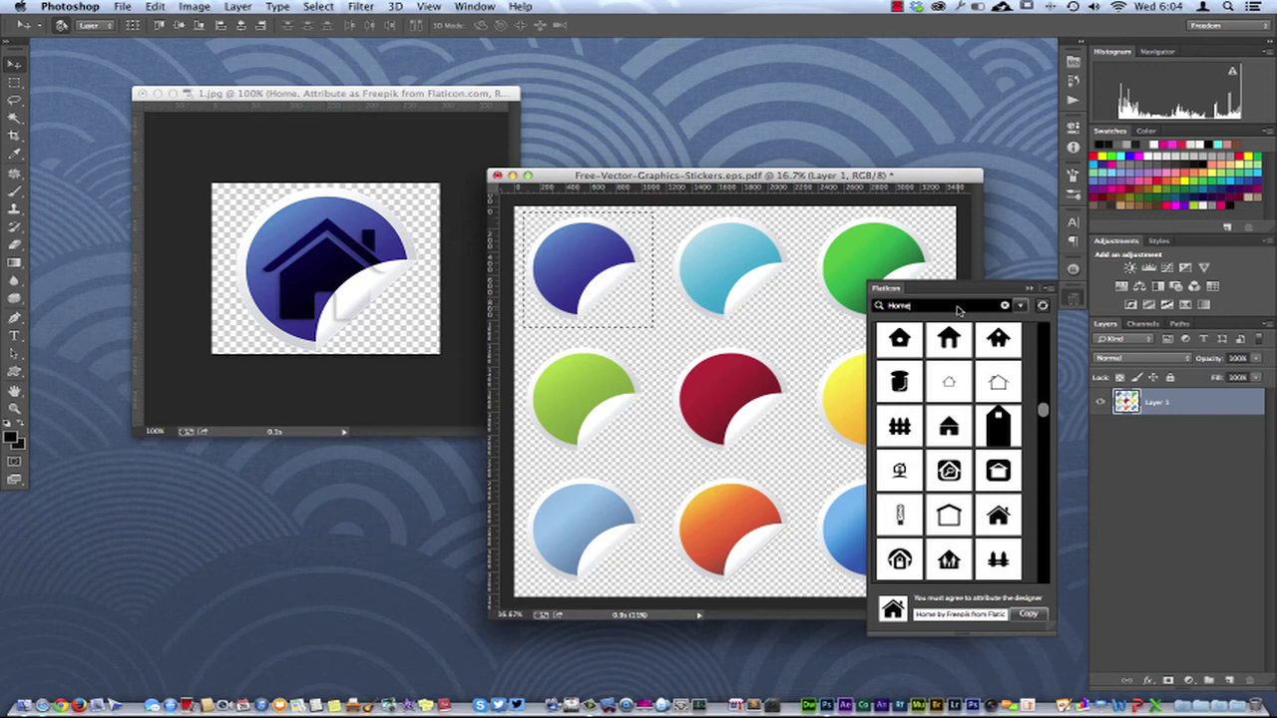
- Replace the Home search with 'Car' in the Flaticon panel to list 101 free car icons
double_click(958, 311)
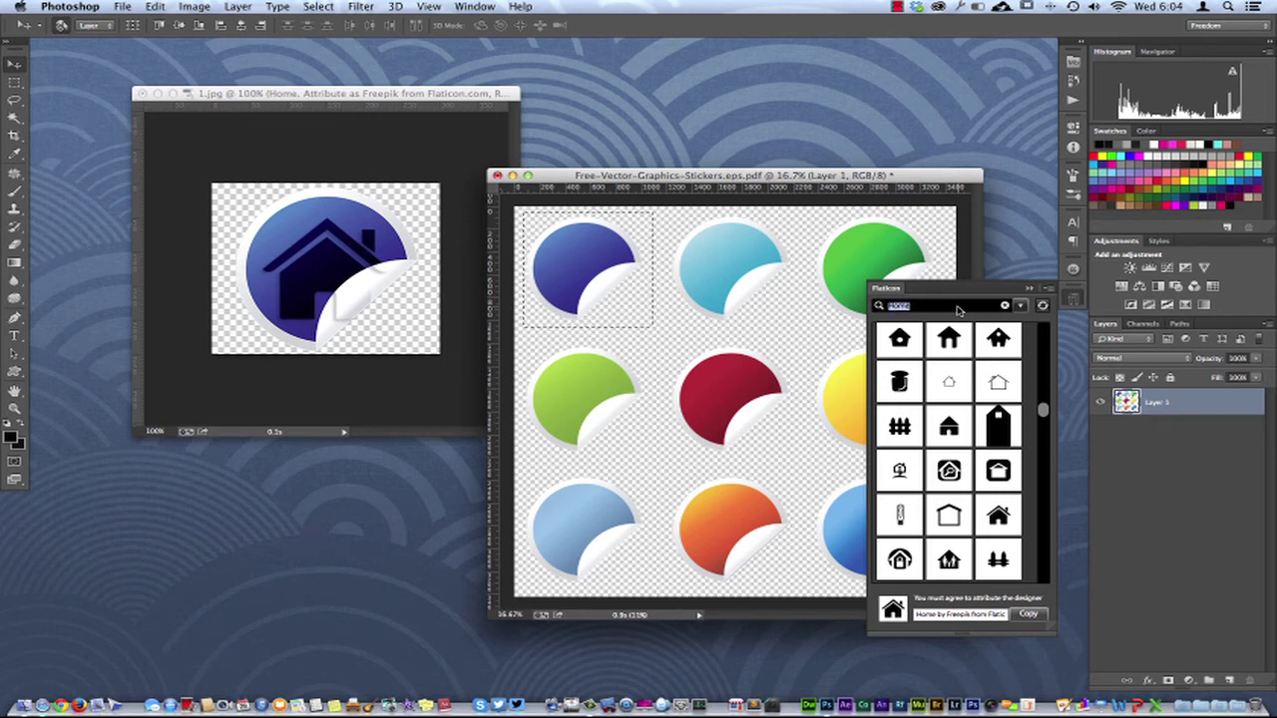
text(Cars)
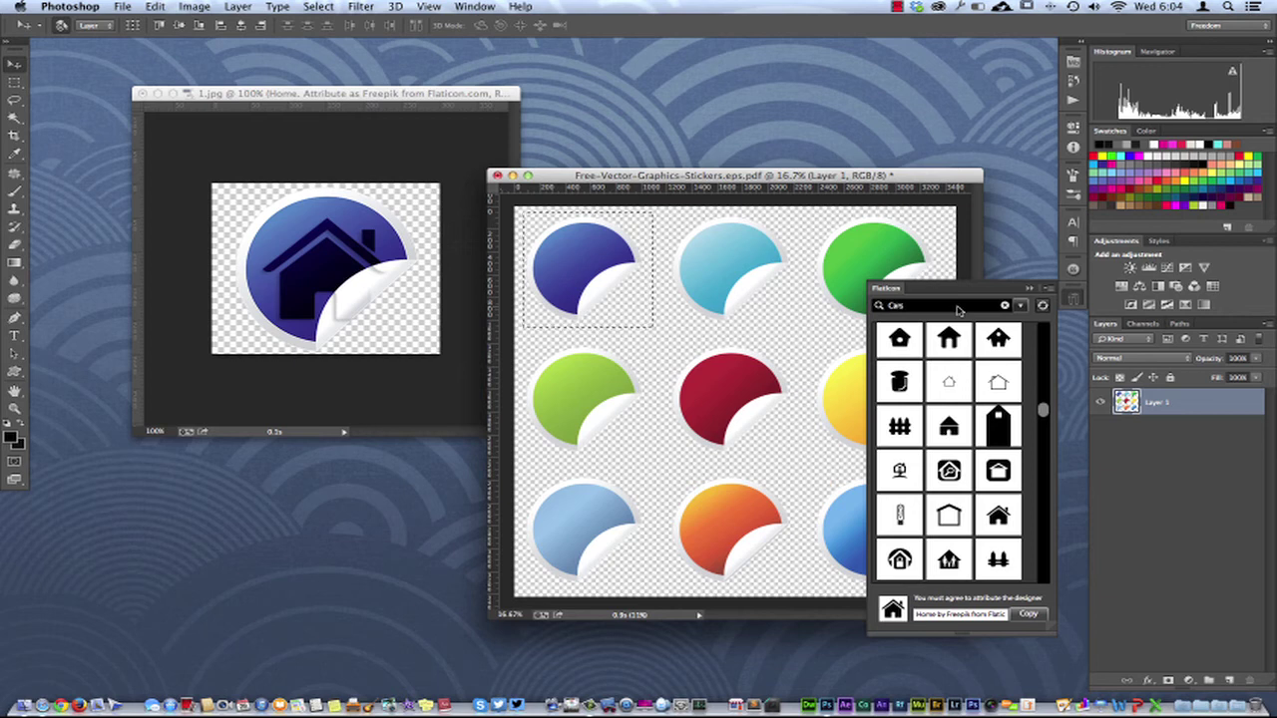
key(Return)
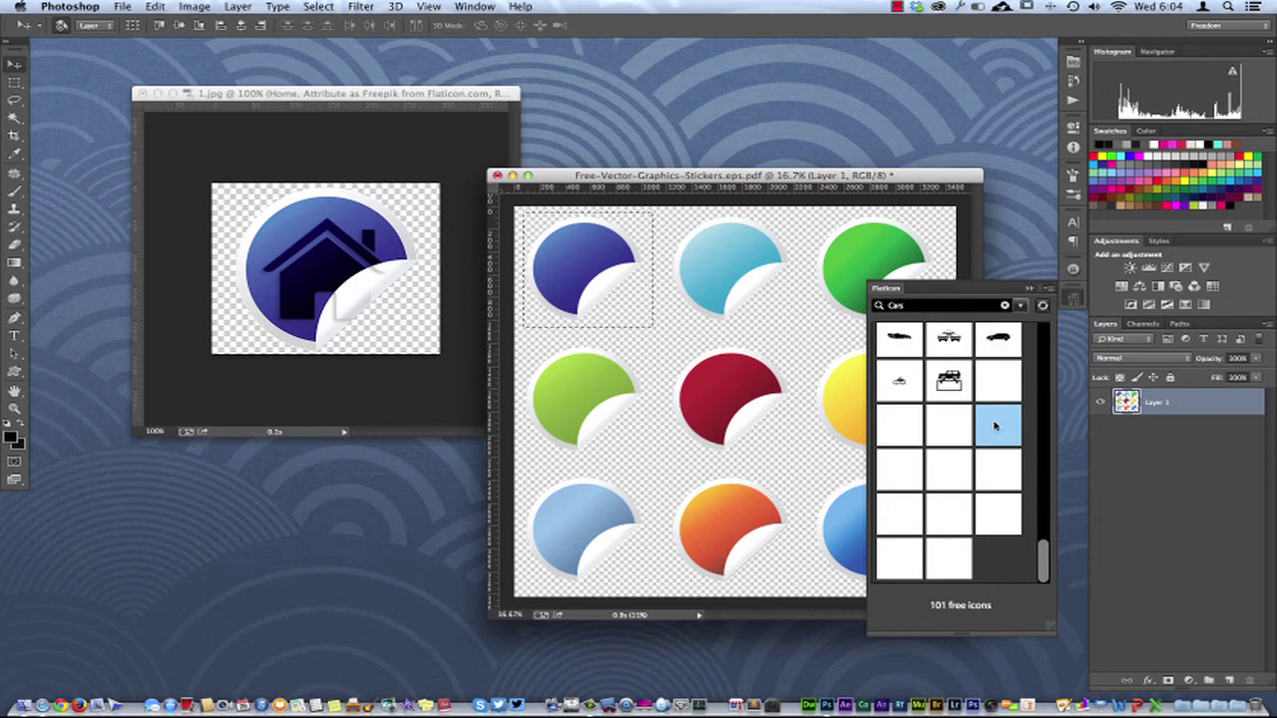
scroll(994, 399, up, 5)
scroll(995, 429, up, 5)
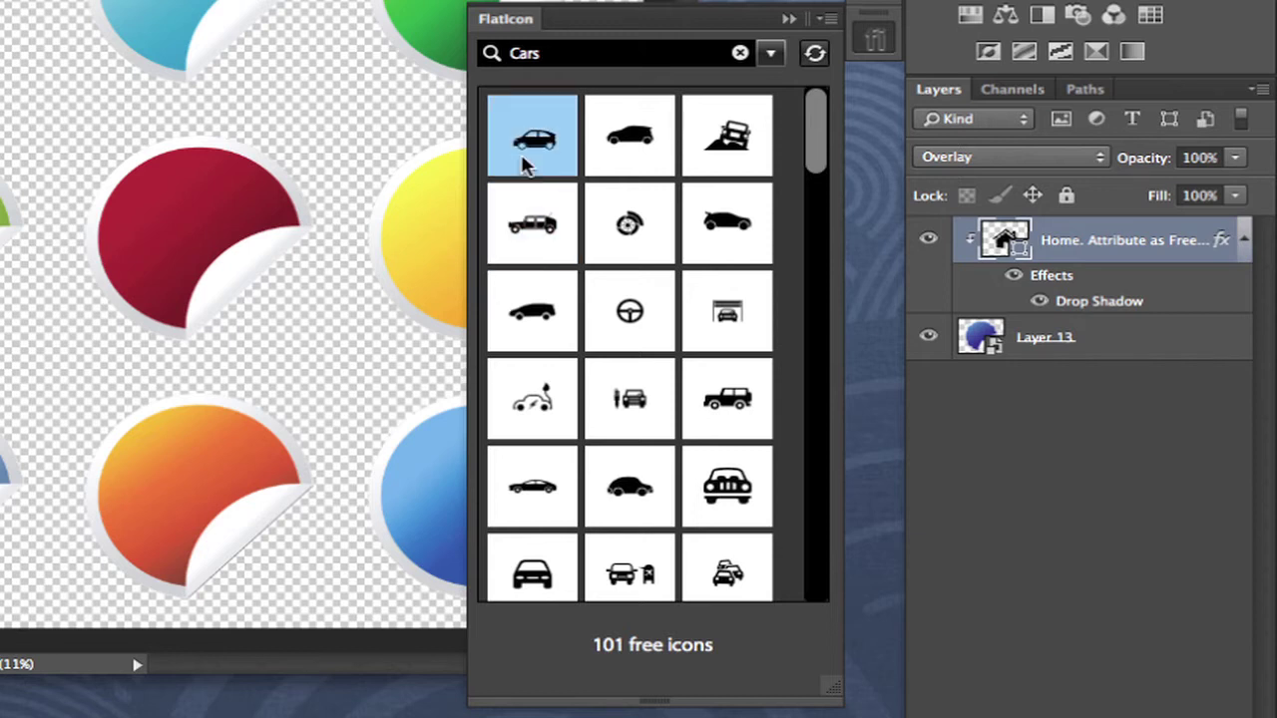
- Add the Jeep On Mountains icon, move the Home layer's drop shadow onto it, and delete Home
click(729, 141)
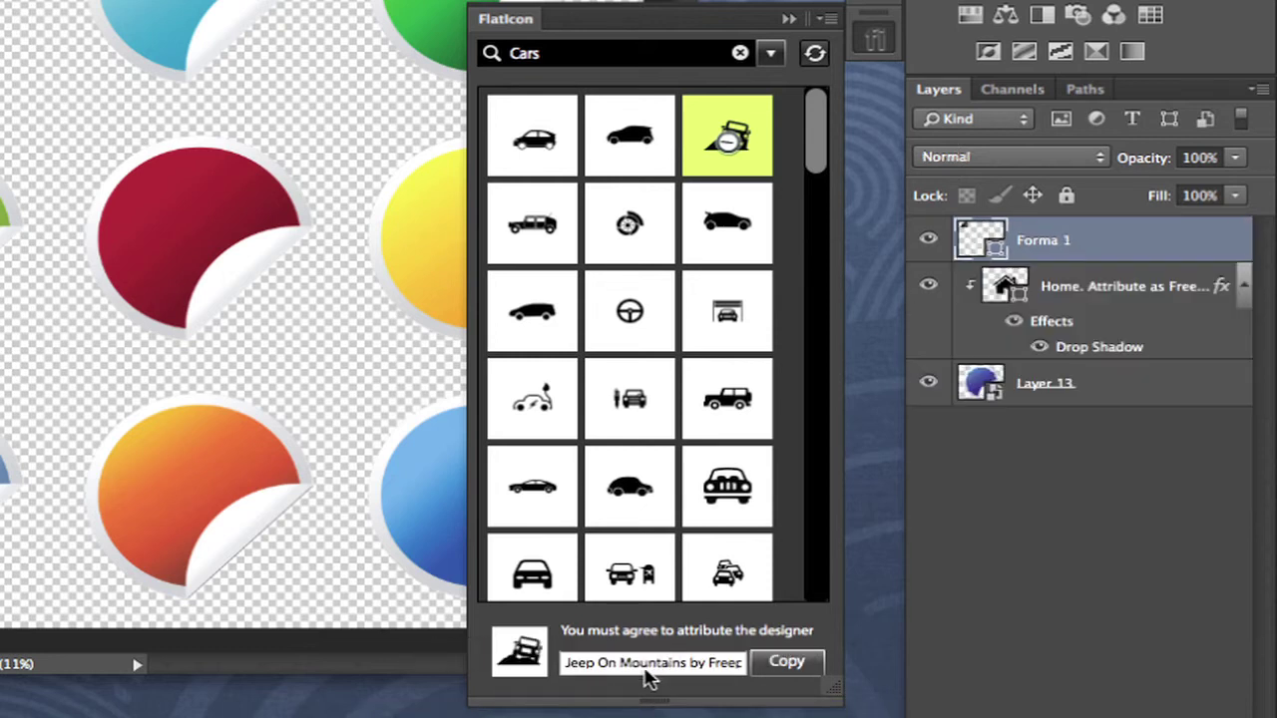
click(798, 664)
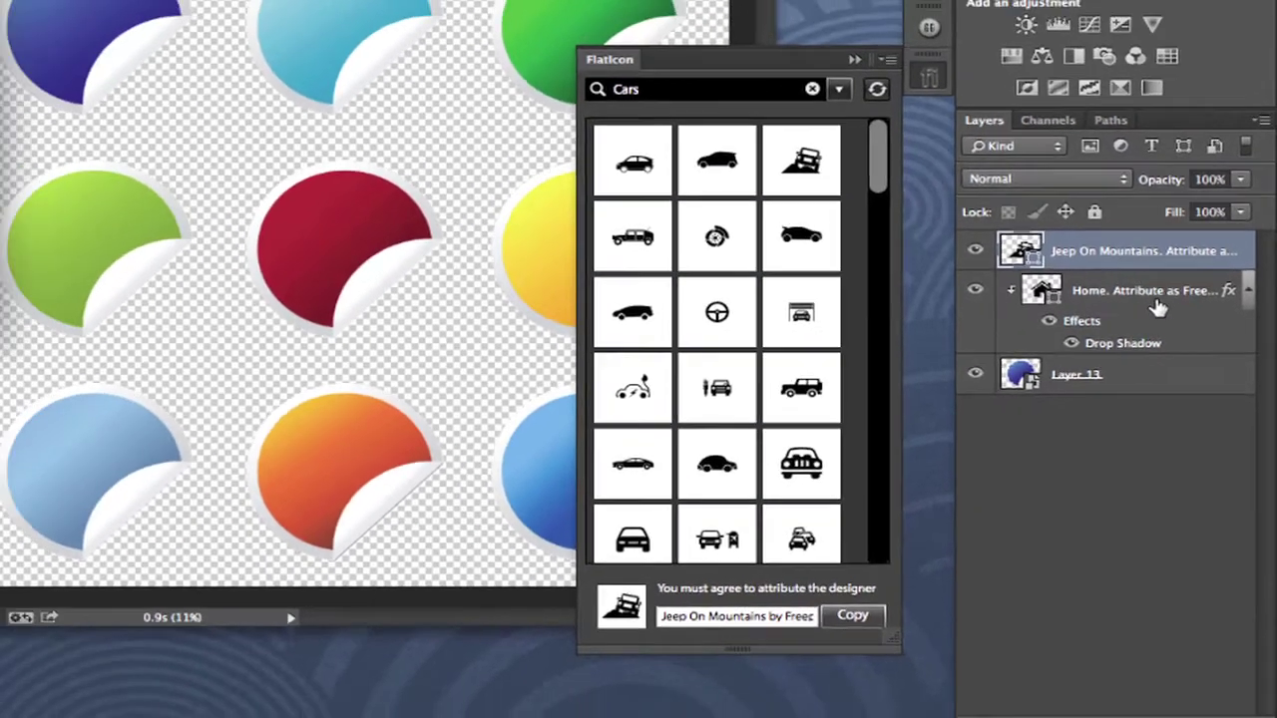
click(1155, 302)
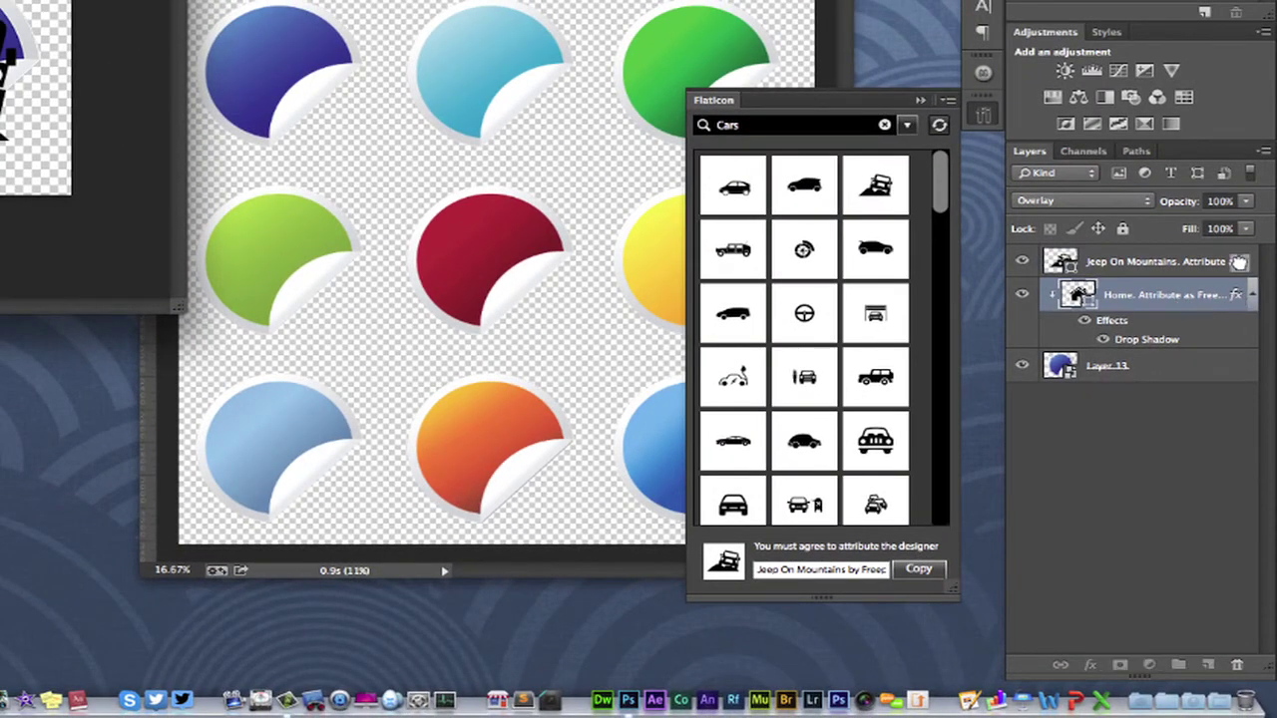
drag(1238, 261, 1238, 262)
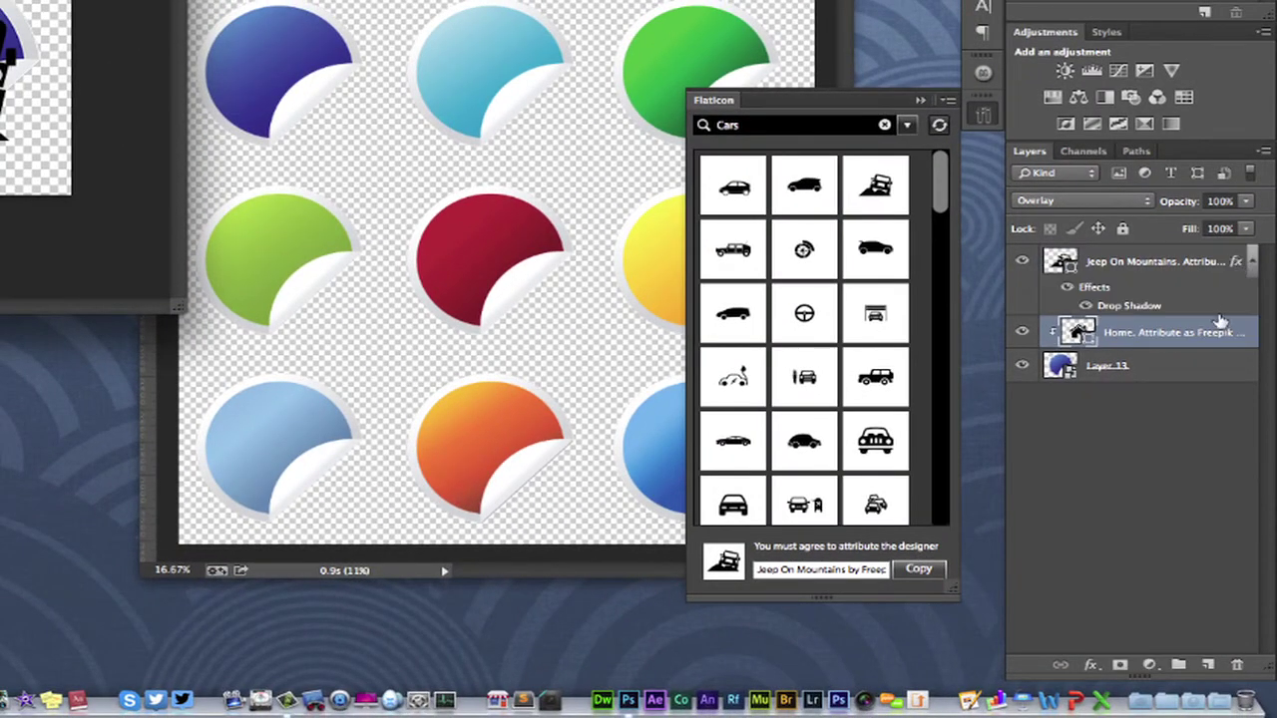
key(super+e)
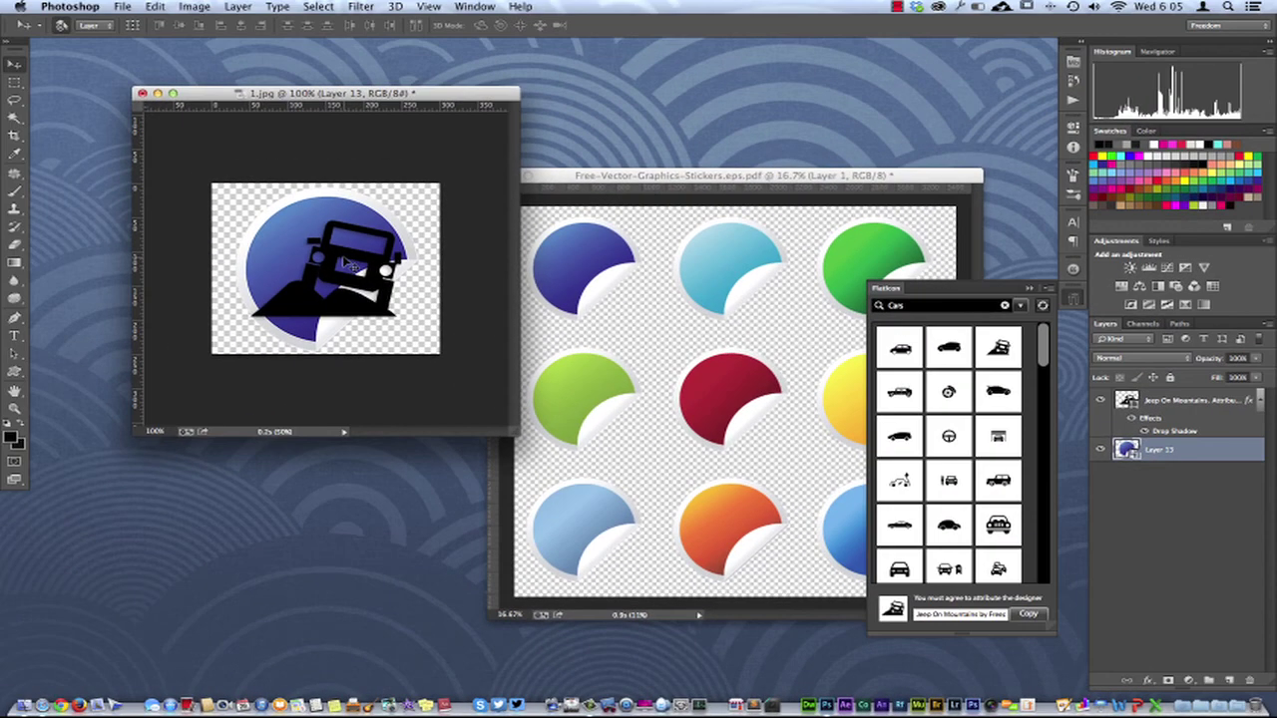
- Try a horizontal flip on the sticker layer, undo it, and commit the transform
key(super+c)
key(super+t)
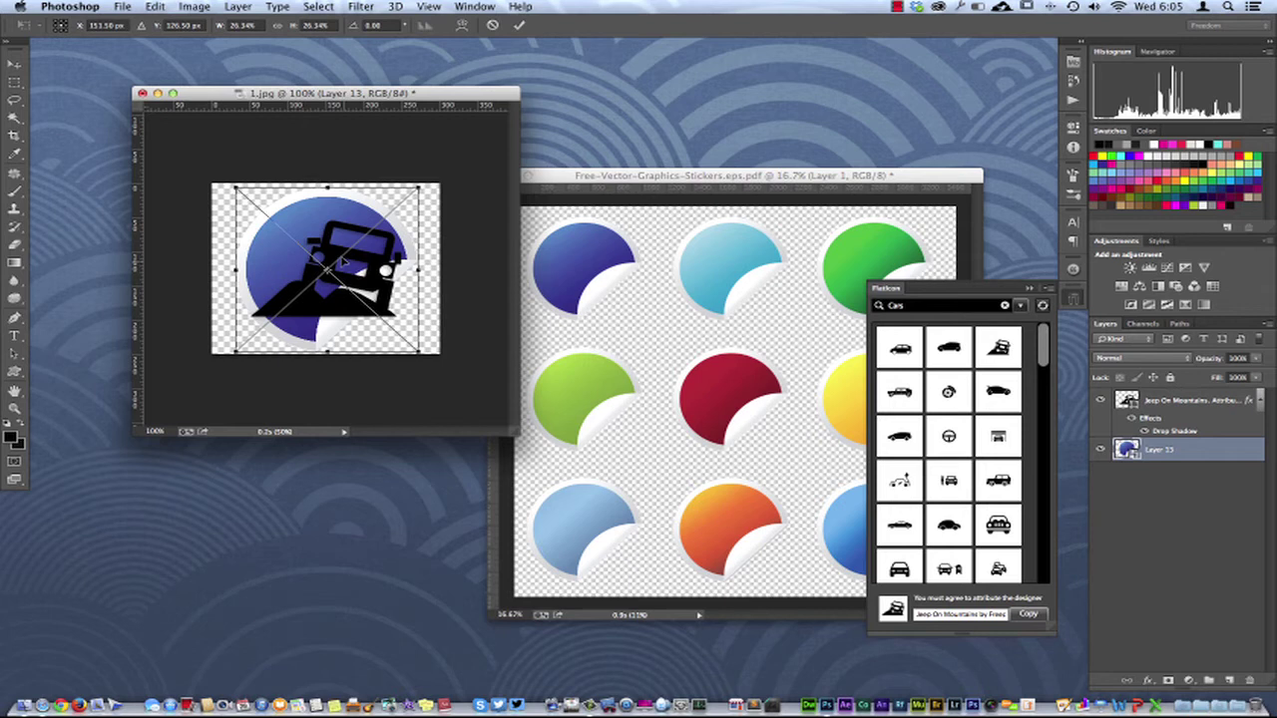
right_click(344, 267)
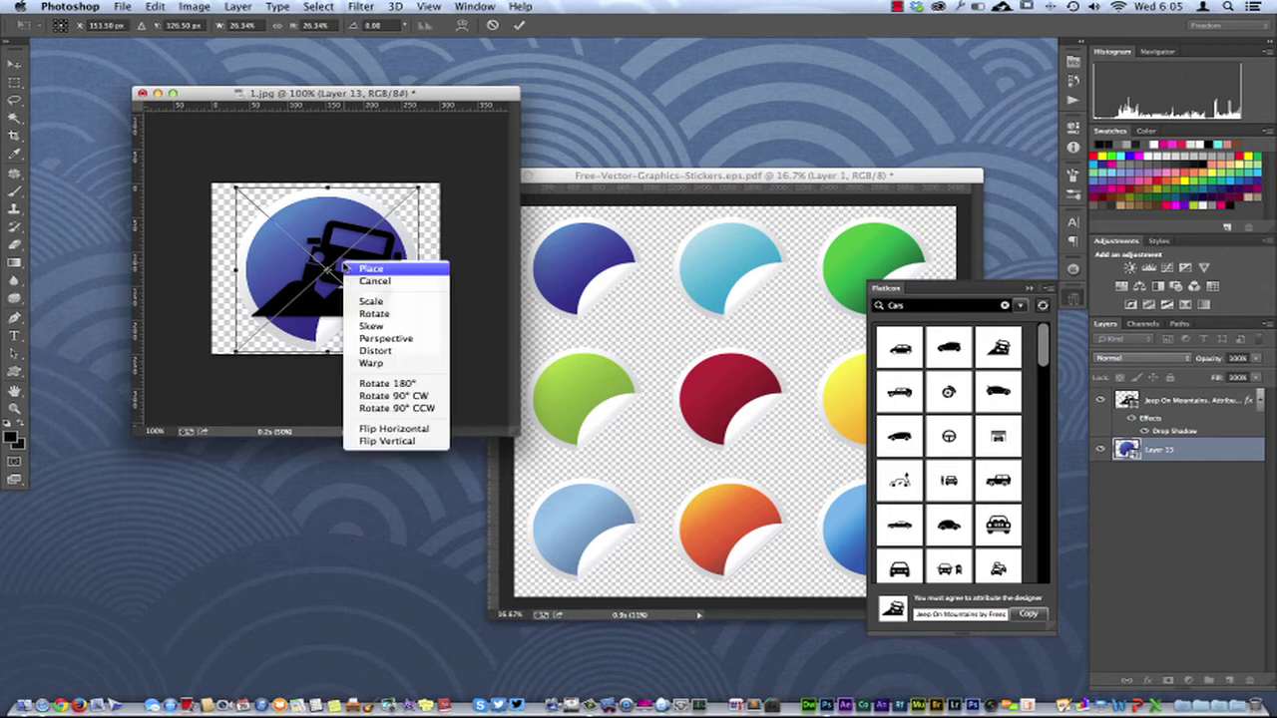
click(388, 429)
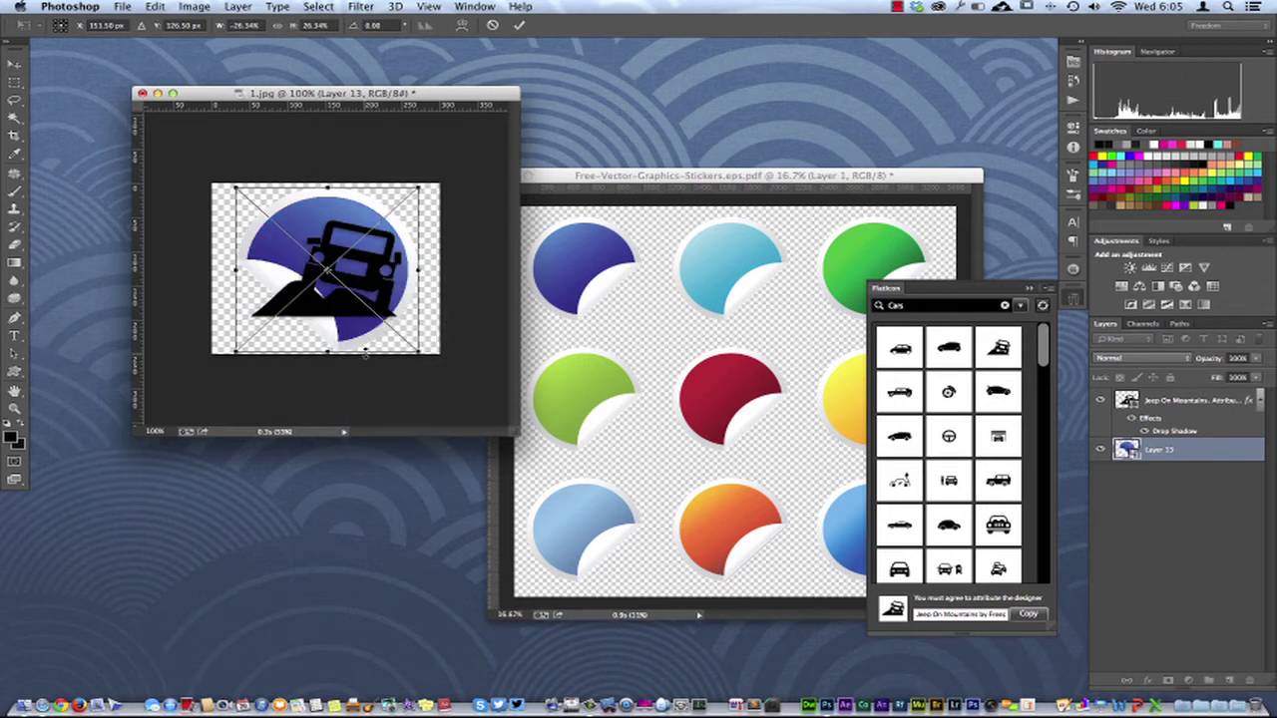
key(super+z)
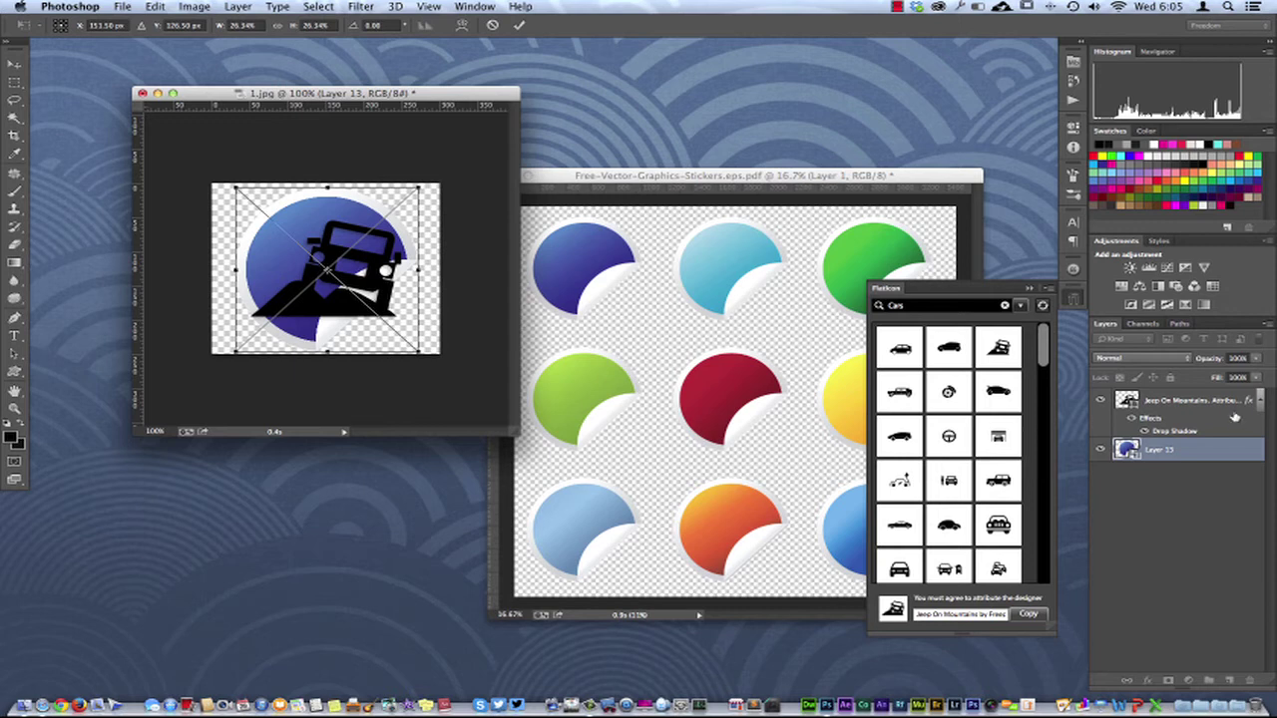
key(Return)
- Flip the Jeep On Mountains layer horizontally and begin another transform on it
click(1225, 424)
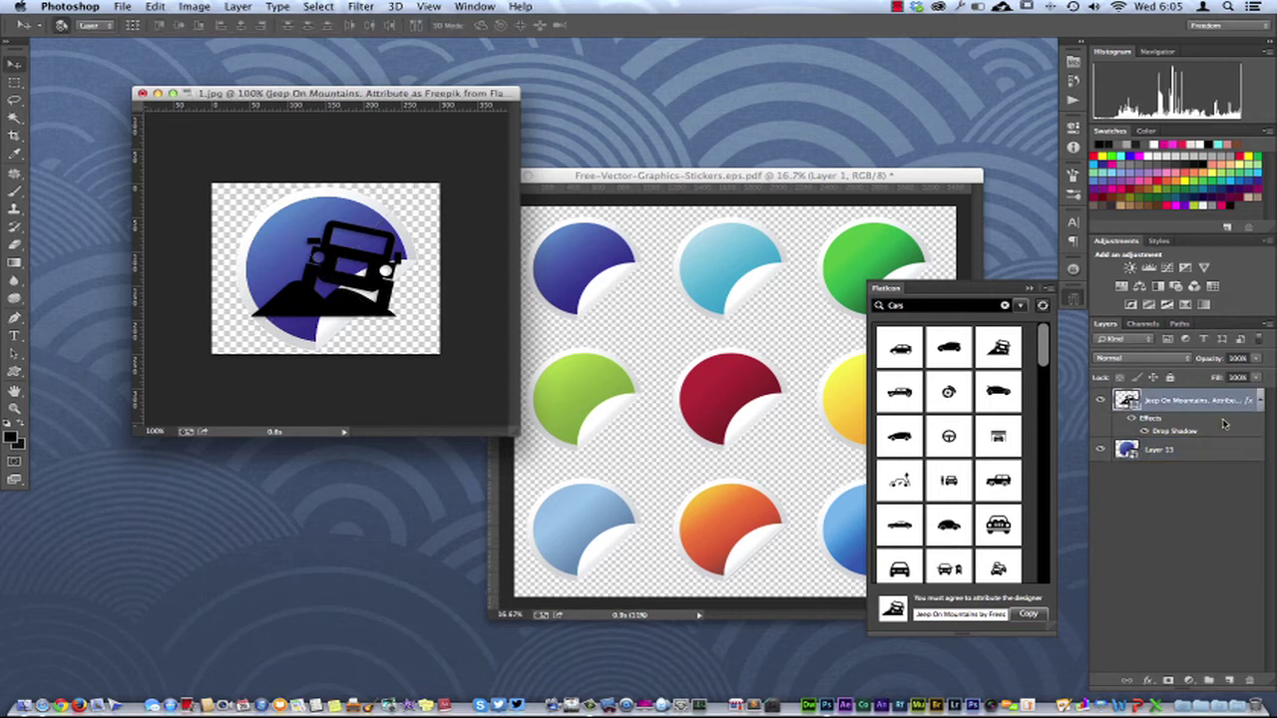
key(super+t)
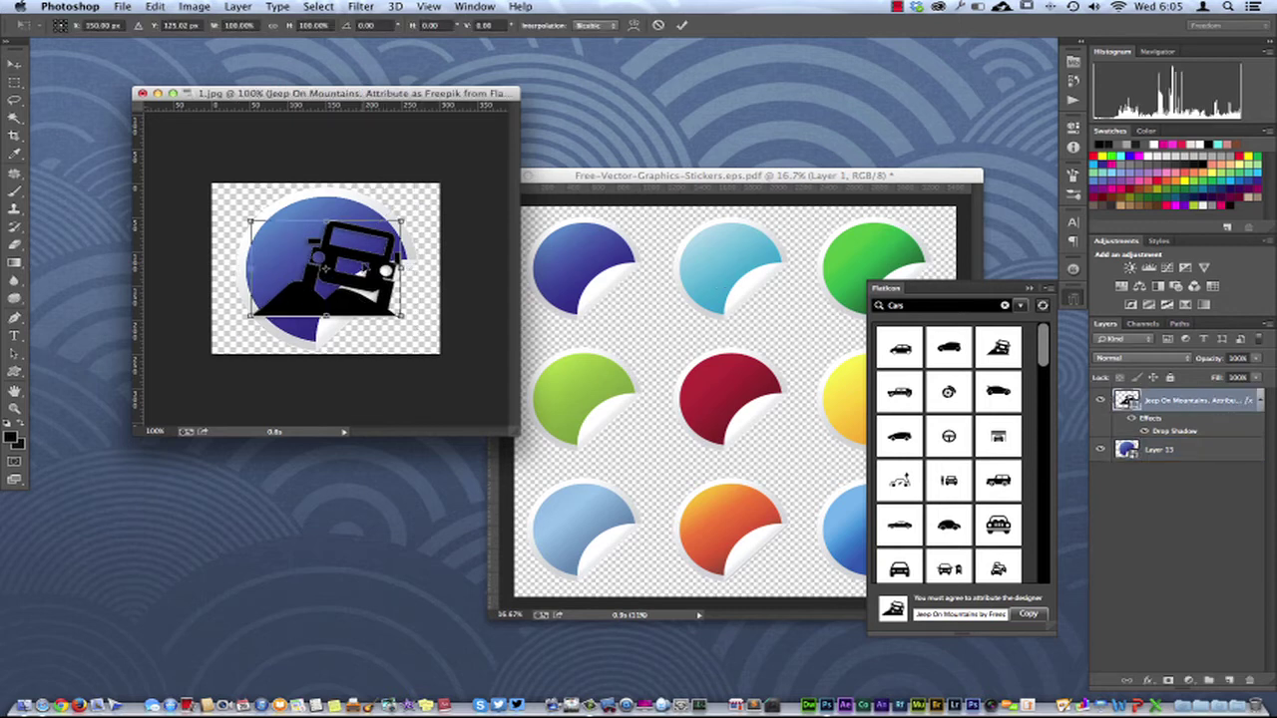
right_click(362, 265)
click(413, 440)
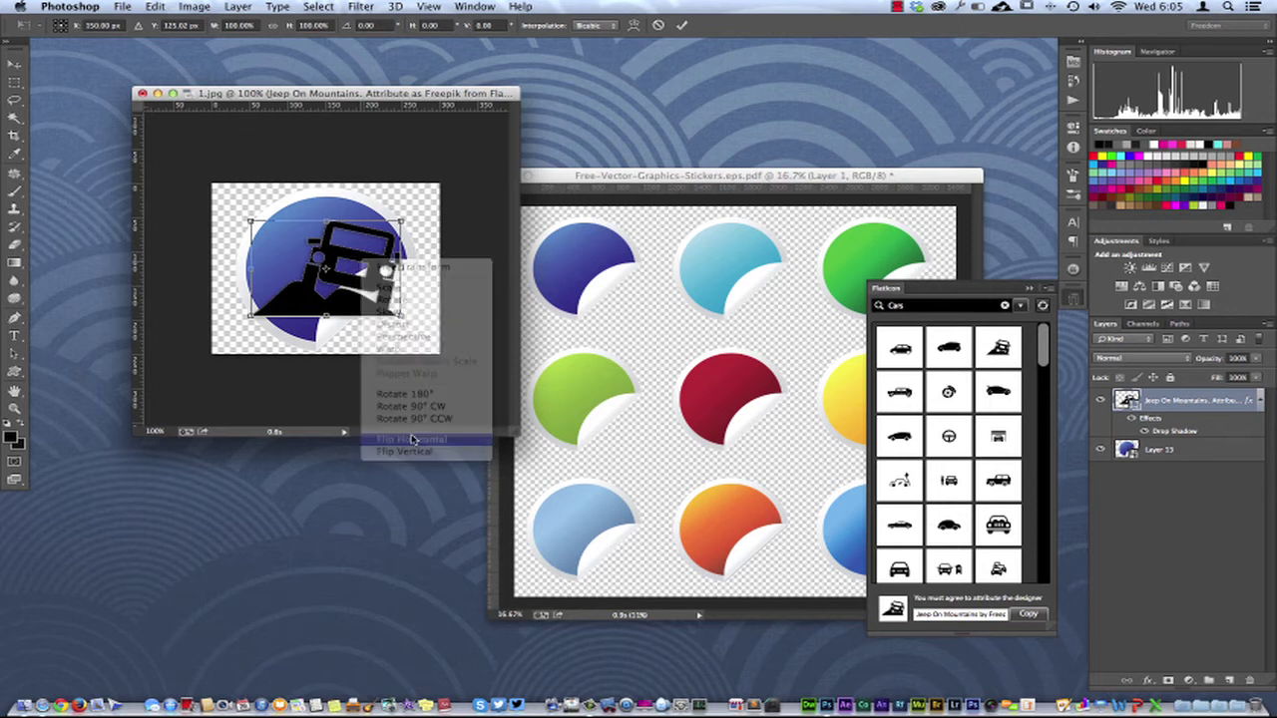
key(Return)
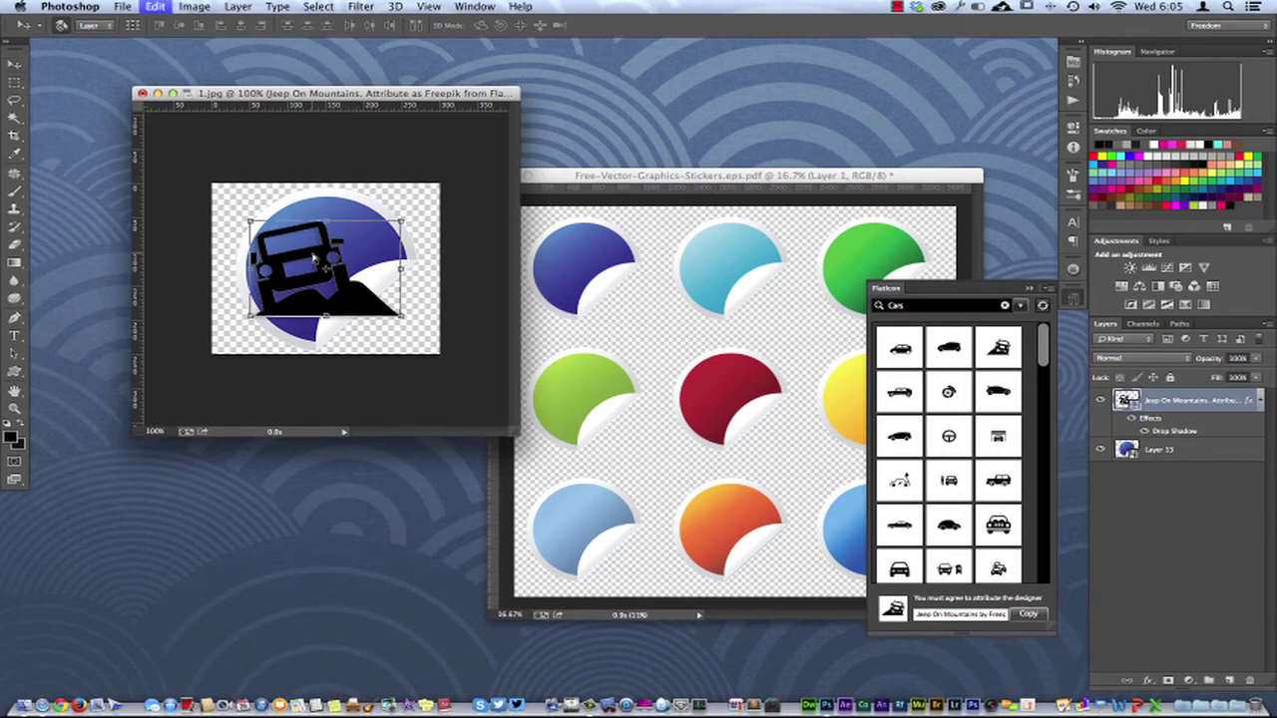
key(super+t)
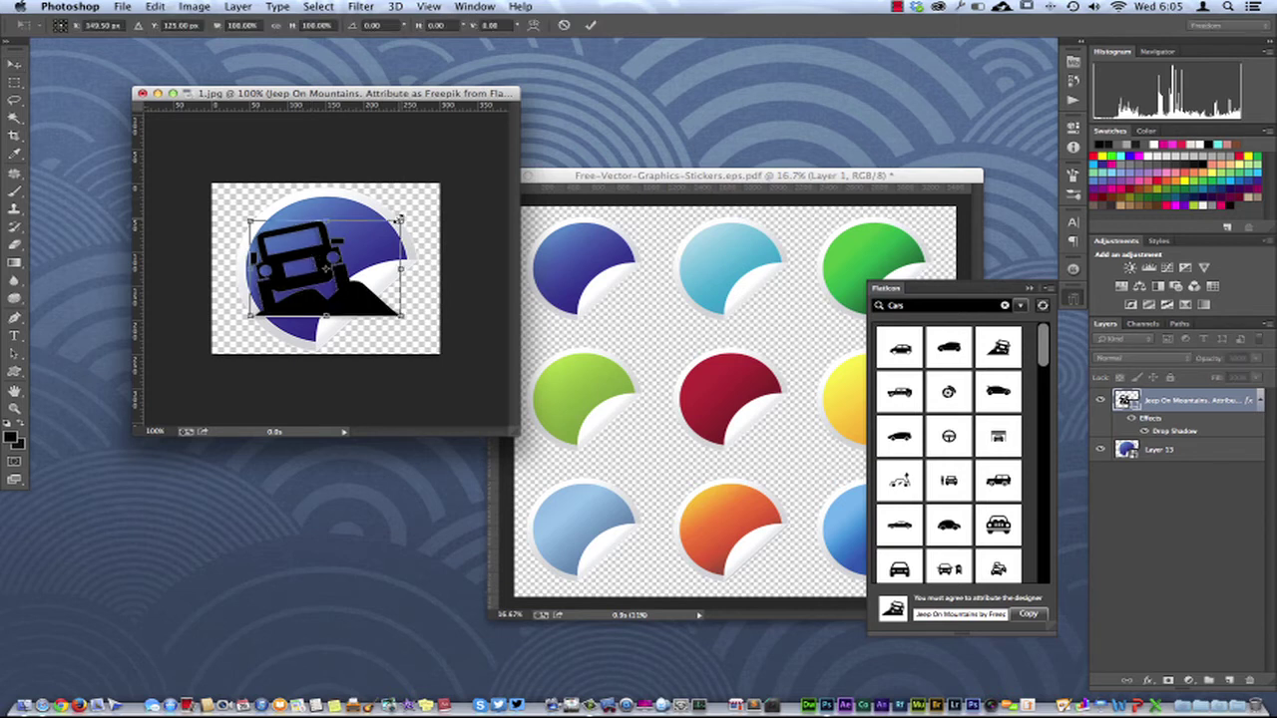
- Scale the jeep to about 77% inside the blue sticker, briefly checking the Flaticon page
mouse_move(400, 220)
mouse_down()
mouse_move(397, 206)
mouse_move(382, 230)
mouse_up()
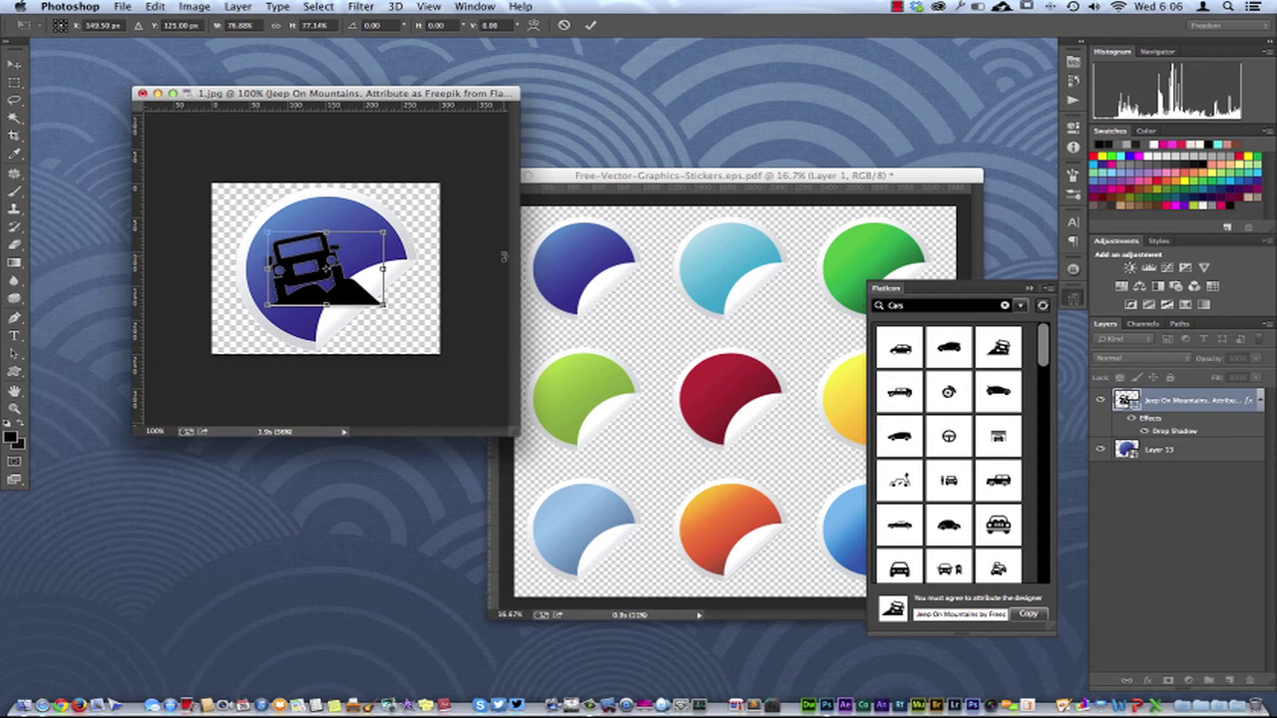
key(ctrl+Left)
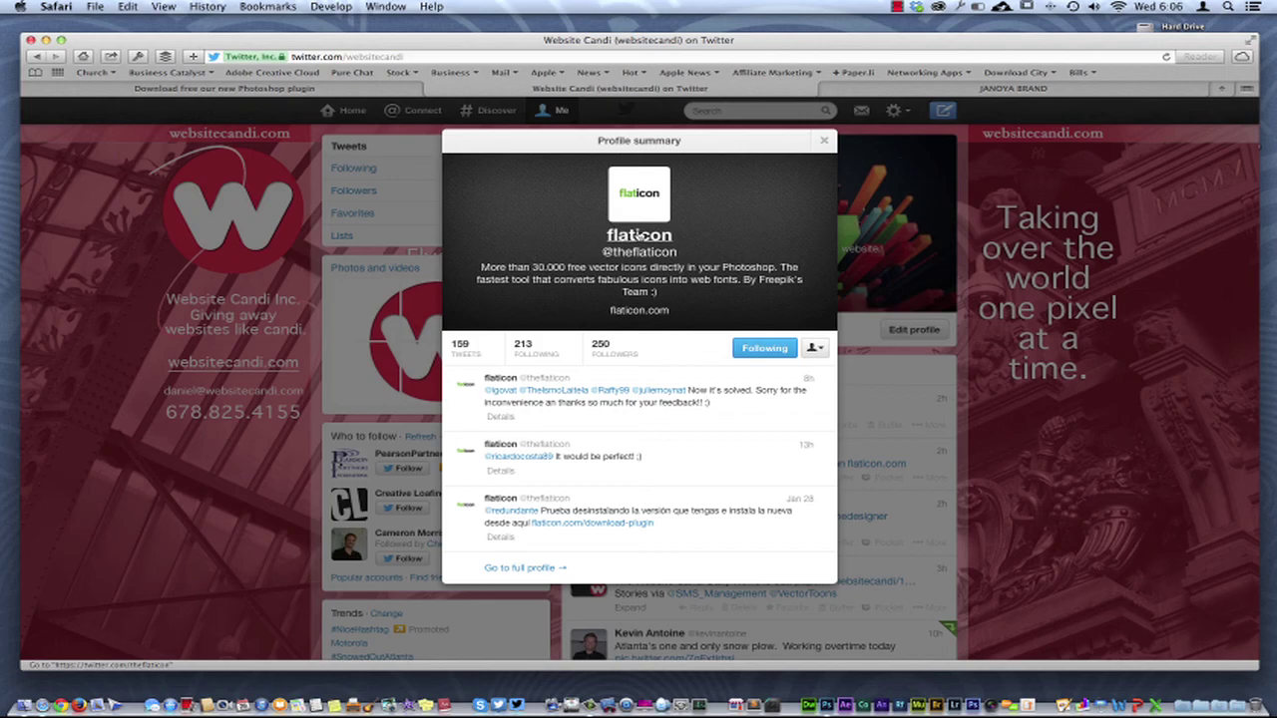
key(ctrl+Right)
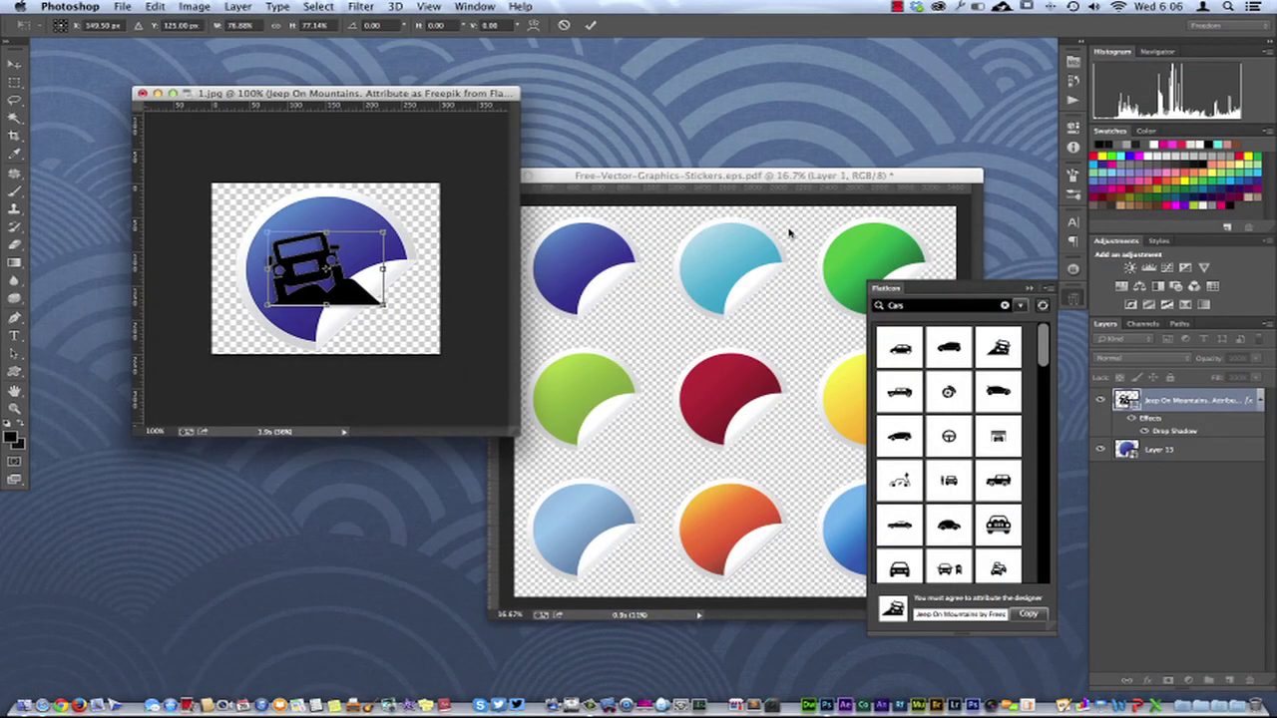